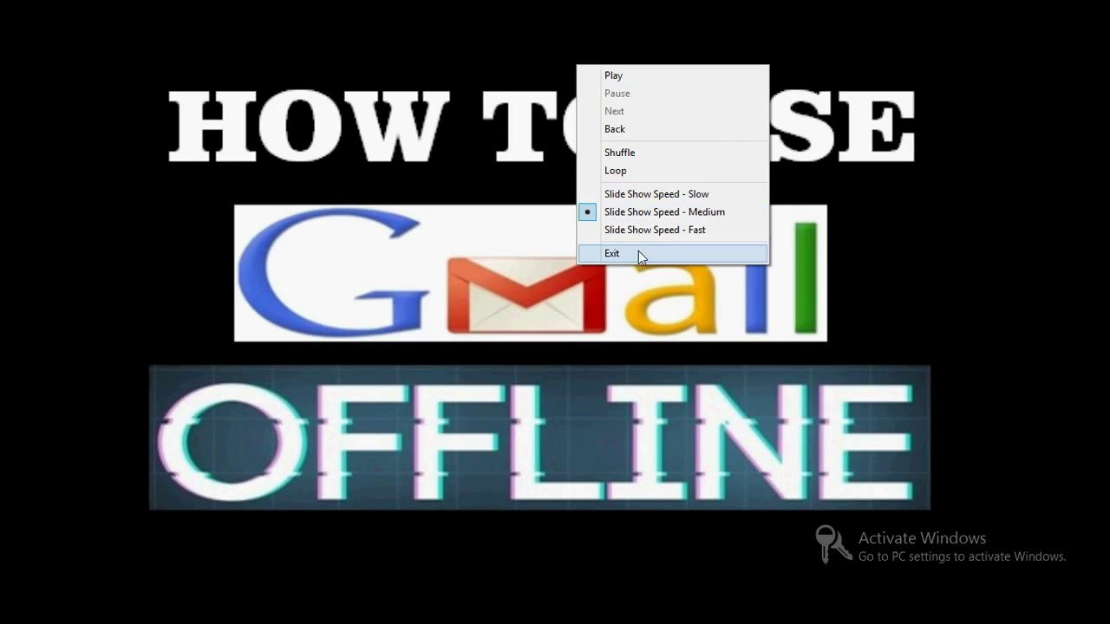
Exit the slideshow so Photo Viewer shows the Gmail Offline title image in its normal window.
{"action": "left_click", "coordinate": [638, 253]}
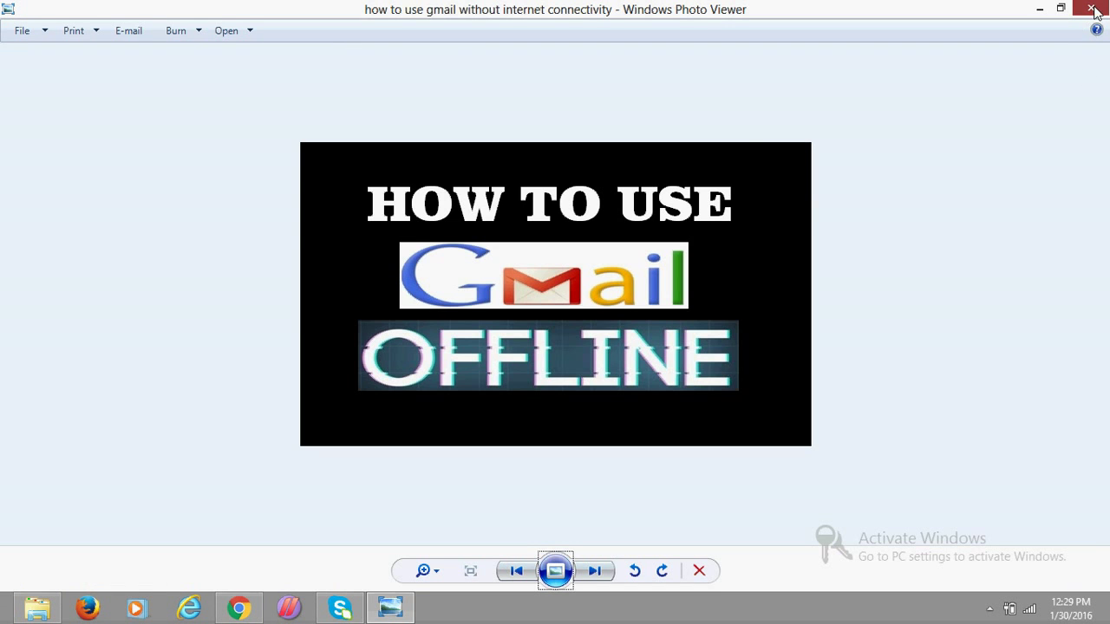
Close Photo Viewer and the folder window, then open Chrome with the Google search box focused.
{"action": "left_click", "coordinate": [1093, 9]}
{"action": "left_click", "coordinate": [1094, 8]}
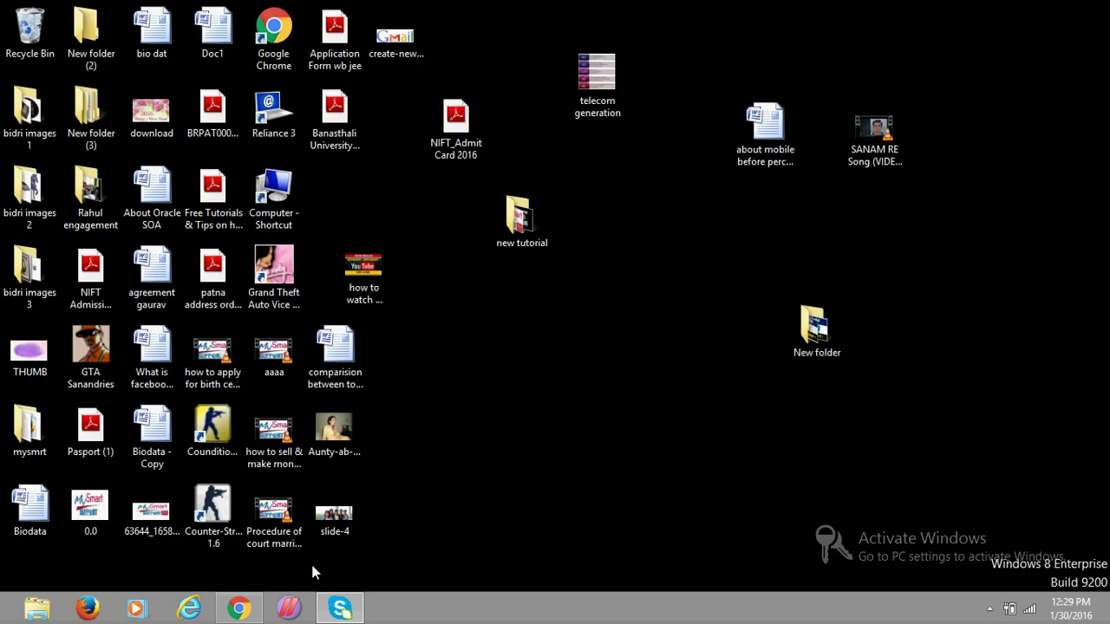
{"action": "left_click", "coordinate": [238, 611]}
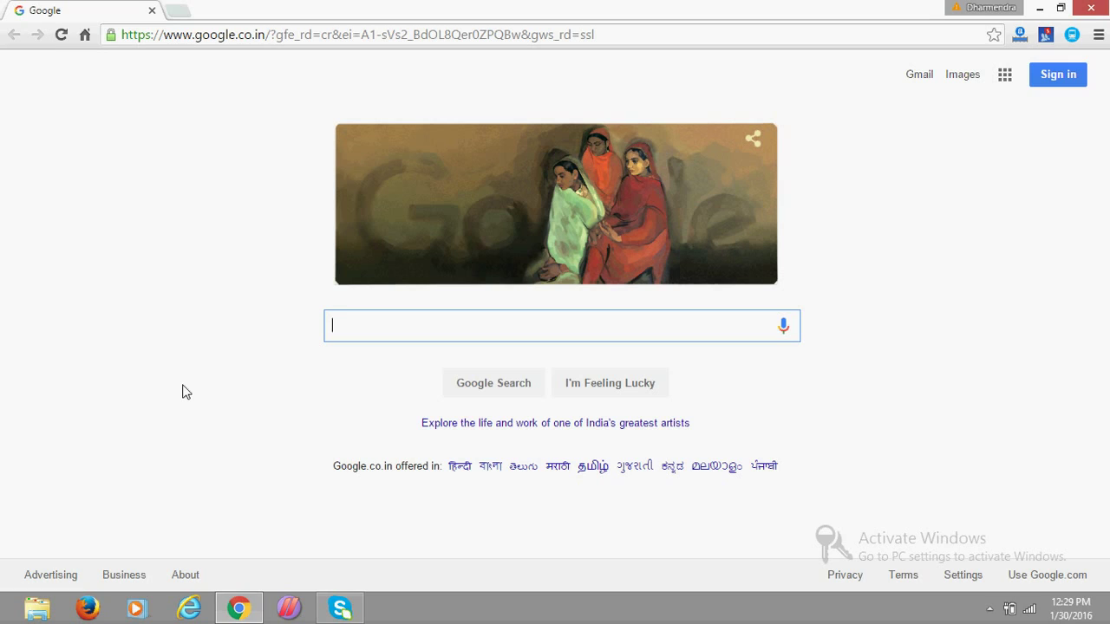
{"action": "left_click", "coordinate": [262, 35]}
{"action": "left_click", "coordinate": [375, 330]}
Search 'gmail off' and add the Gmail Offline app from the Chrome Web Store.
{"action": "type", "text": "gma"}
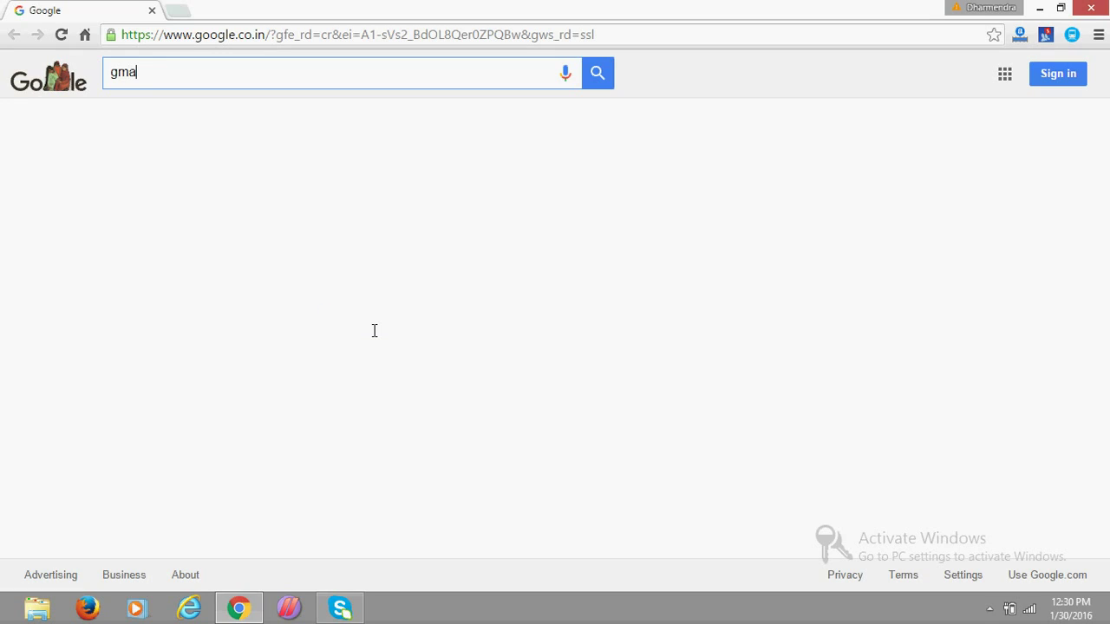
{"action": "type", "text": "il off"}
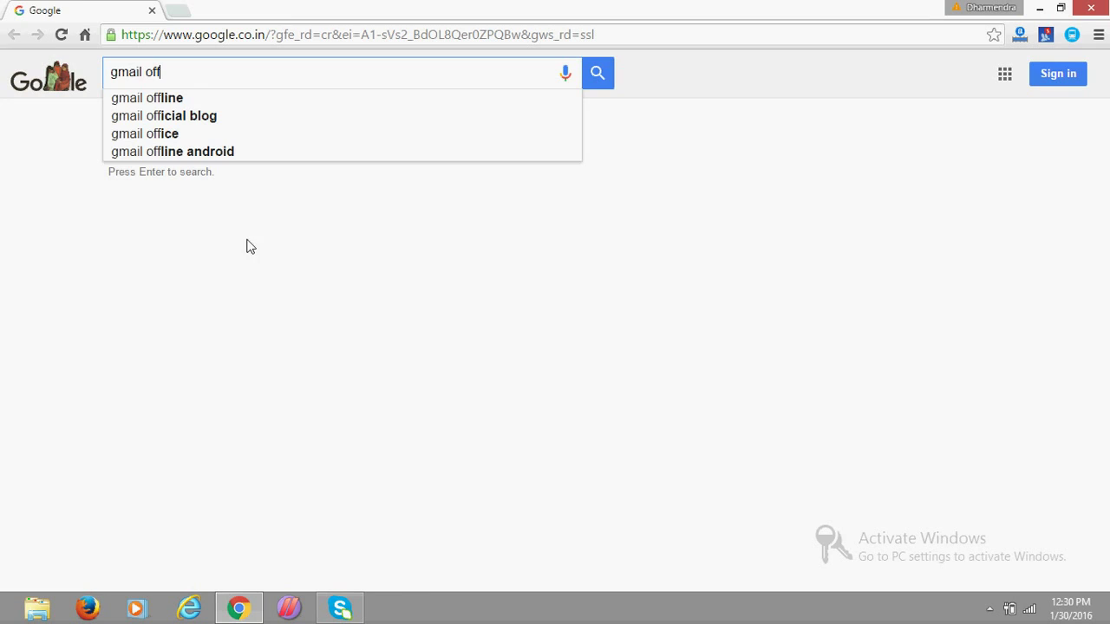
{"action": "left_click", "coordinate": [180, 103]}
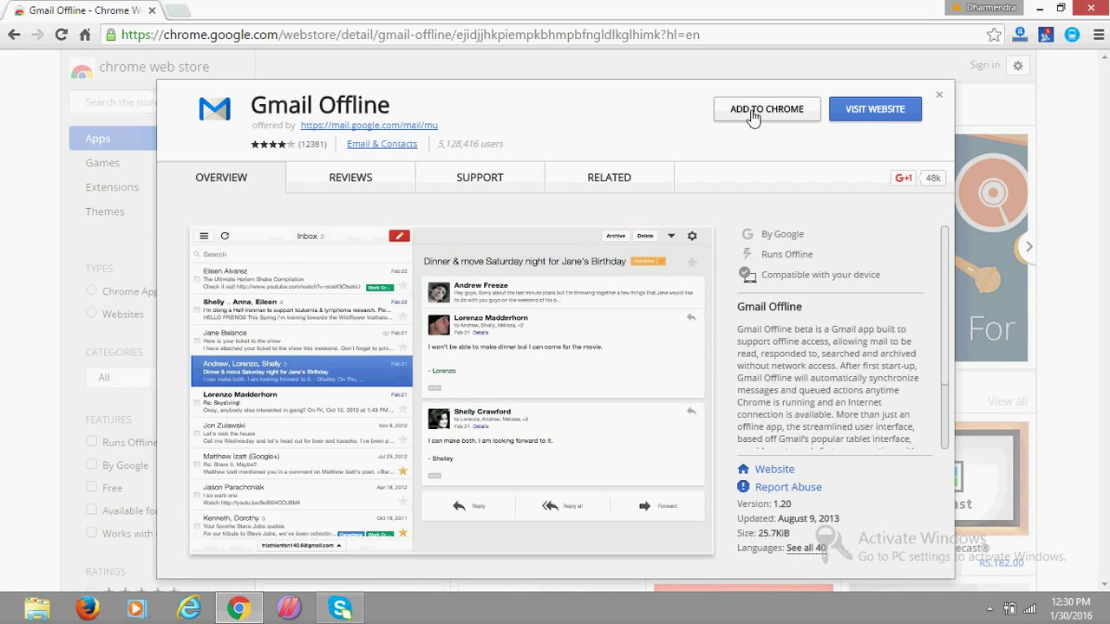
{"action": "left_click", "coordinate": [755, 117]}
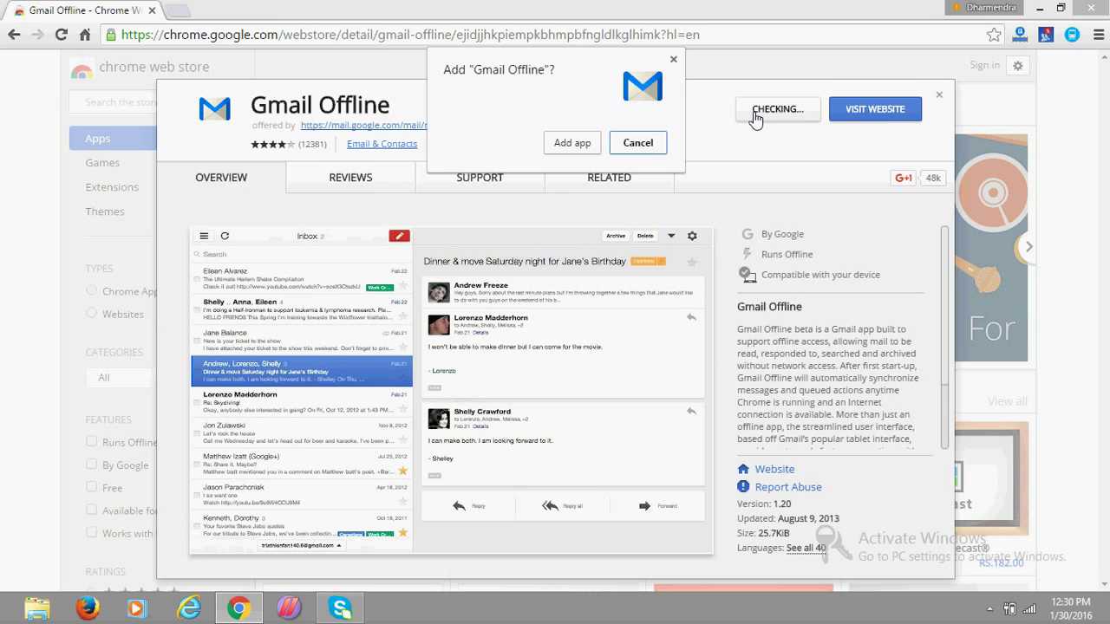
{"action": "left_click", "coordinate": [570, 145]}
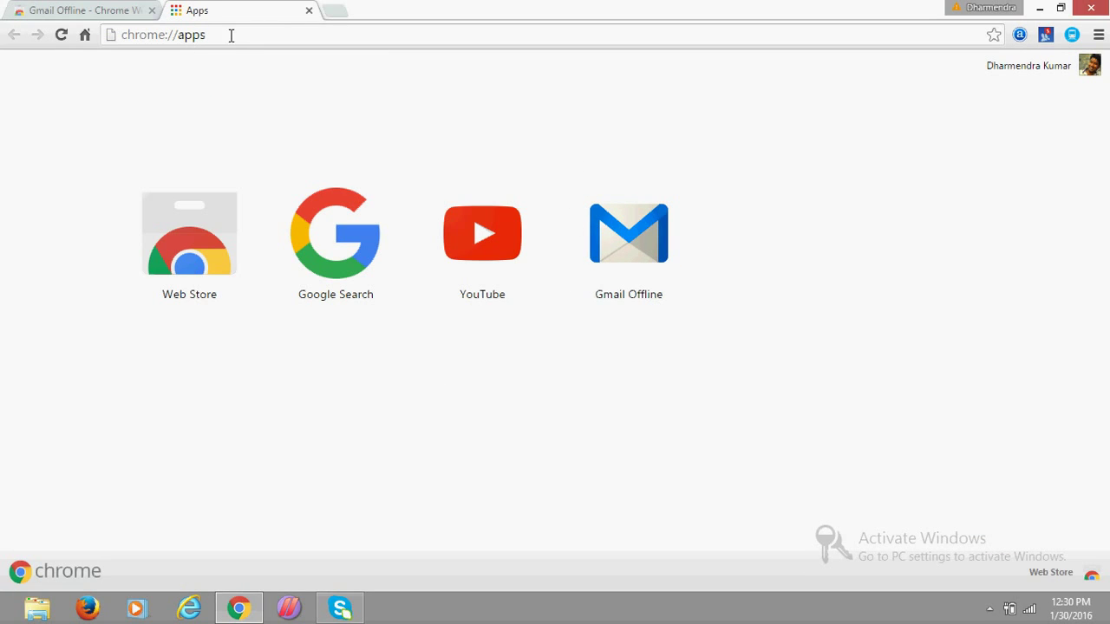
Close the Web Store tab and launch Gmail Offline from the chrome://apps page.
{"action": "left_click", "coordinate": [153, 10]}
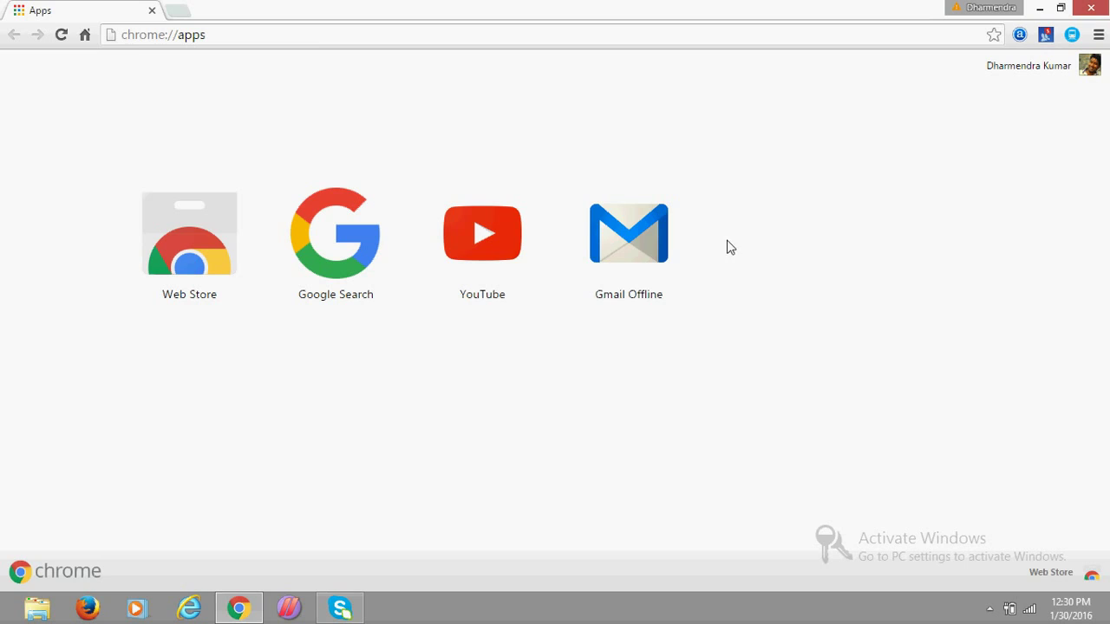
{"action": "left_click_drag", "start_coordinate": [119, 35], "coordinate": [242, 34]}
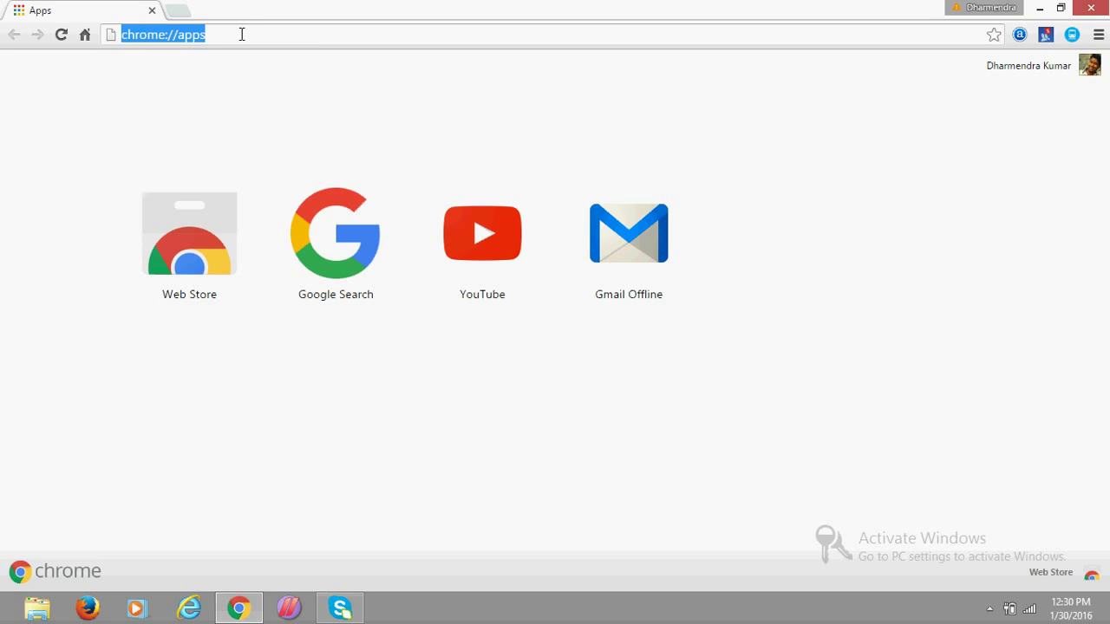
{"action": "left_click", "coordinate": [242, 34]}
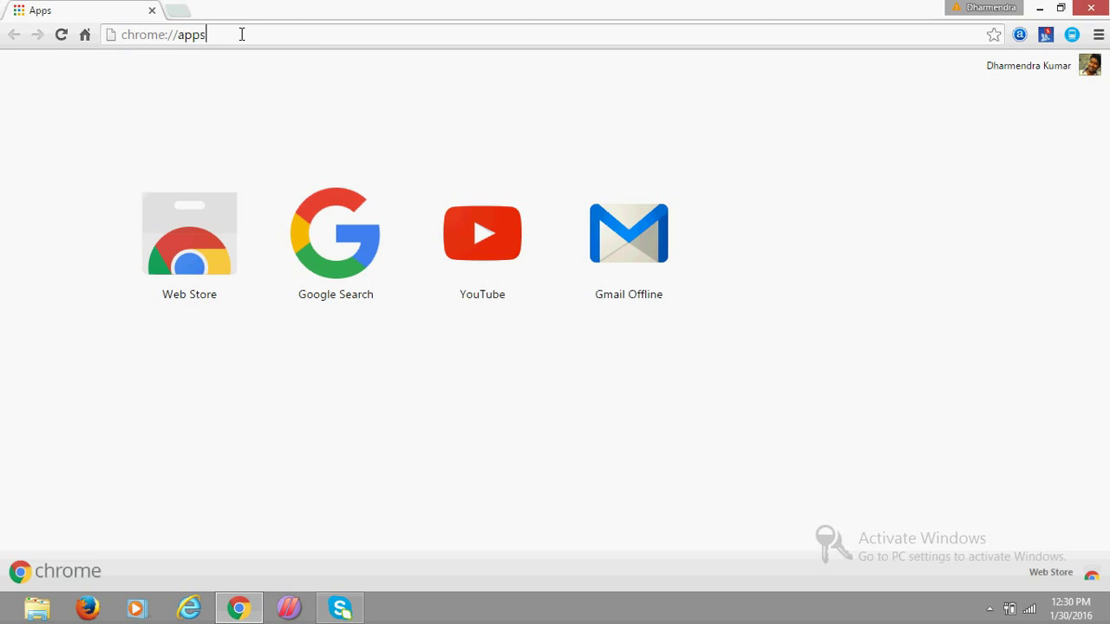
{"action": "left_click", "coordinate": [651, 243]}
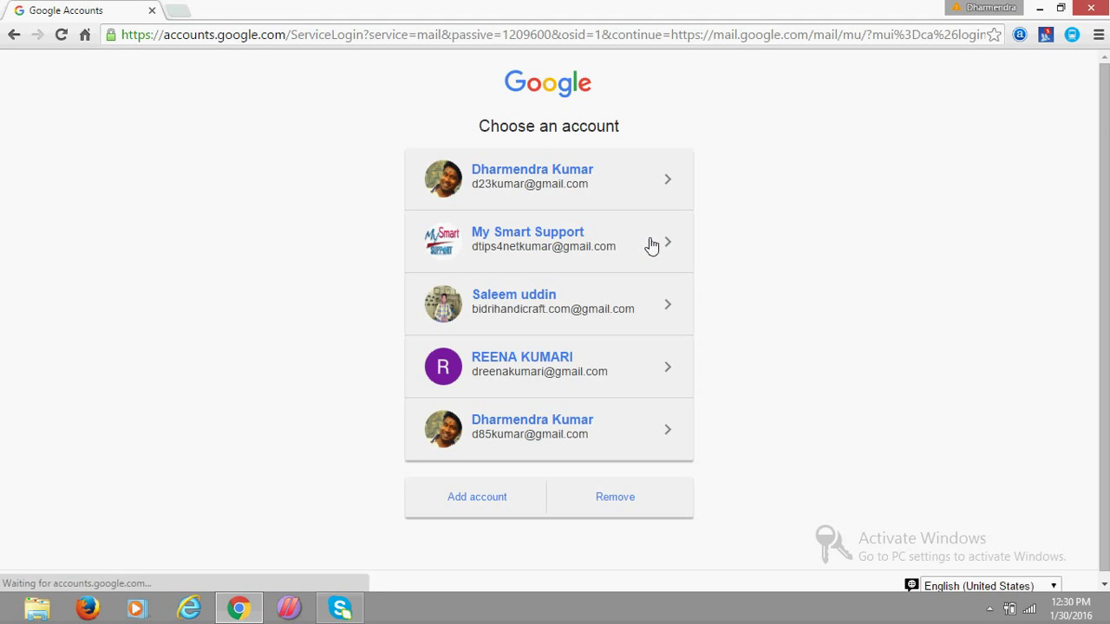
Choose the Gmail account and sign in with its password.
{"action": "left_click", "coordinate": [518, 420]}
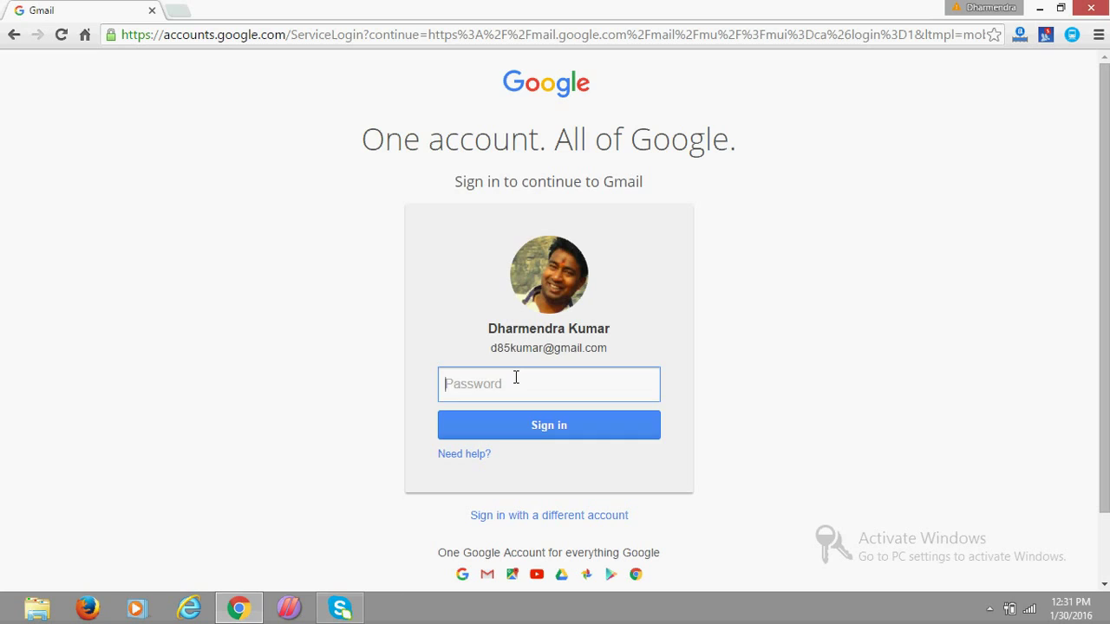
{"action": "type", "text": "**********"}
{"action": "left_click", "coordinate": [526, 422]}
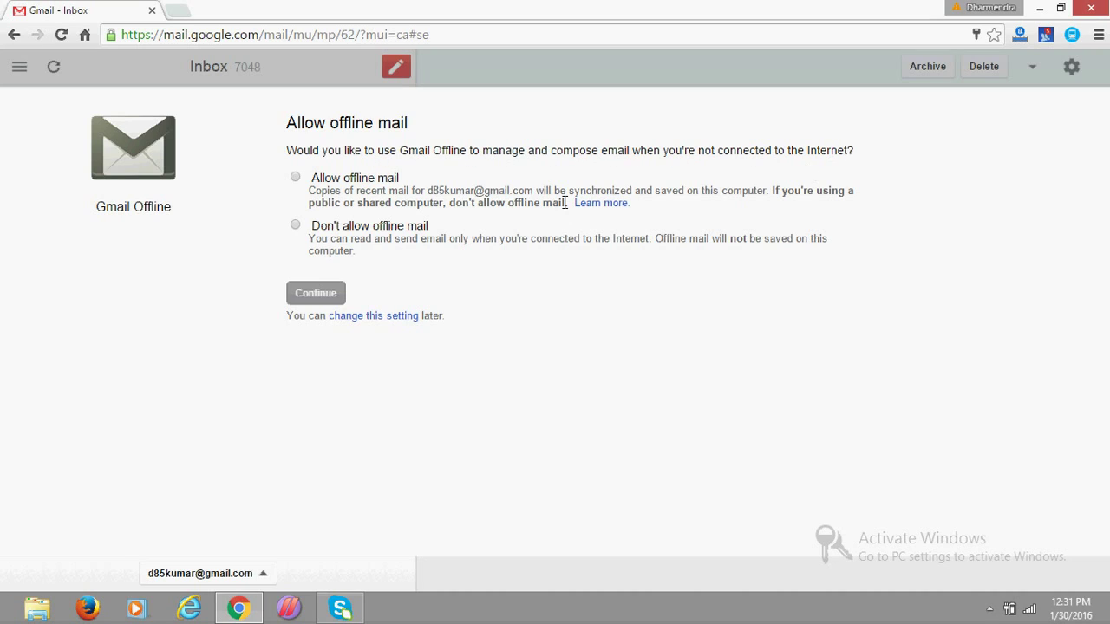
Select Allow offline mail and continue into the offline Inbox.
{"action": "left_click", "coordinate": [296, 178]}
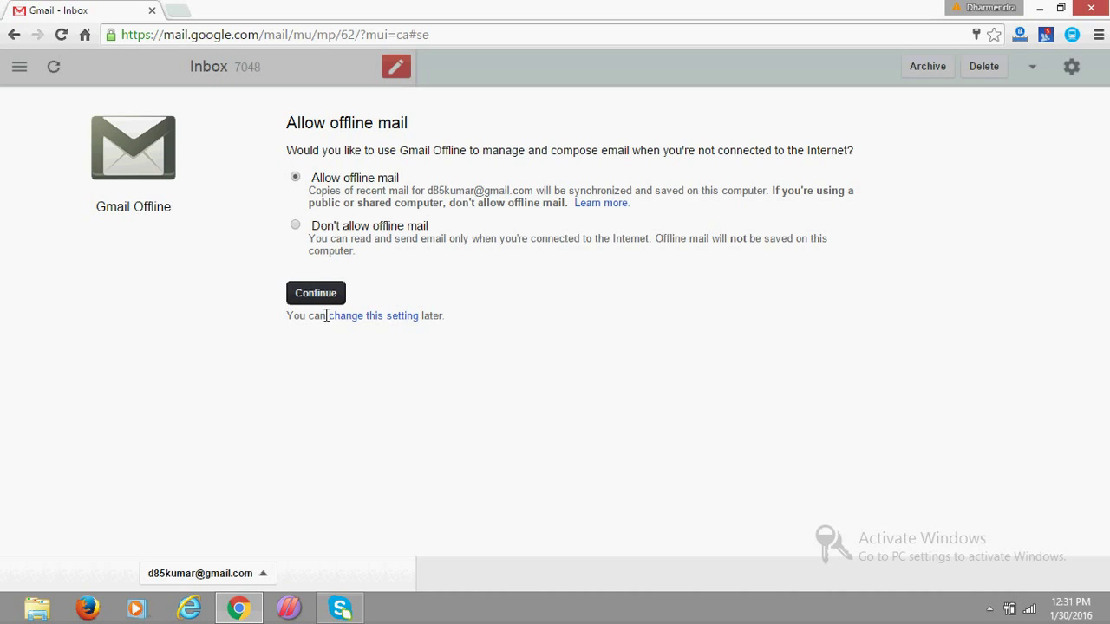
{"action": "left_click", "coordinate": [308, 294]}
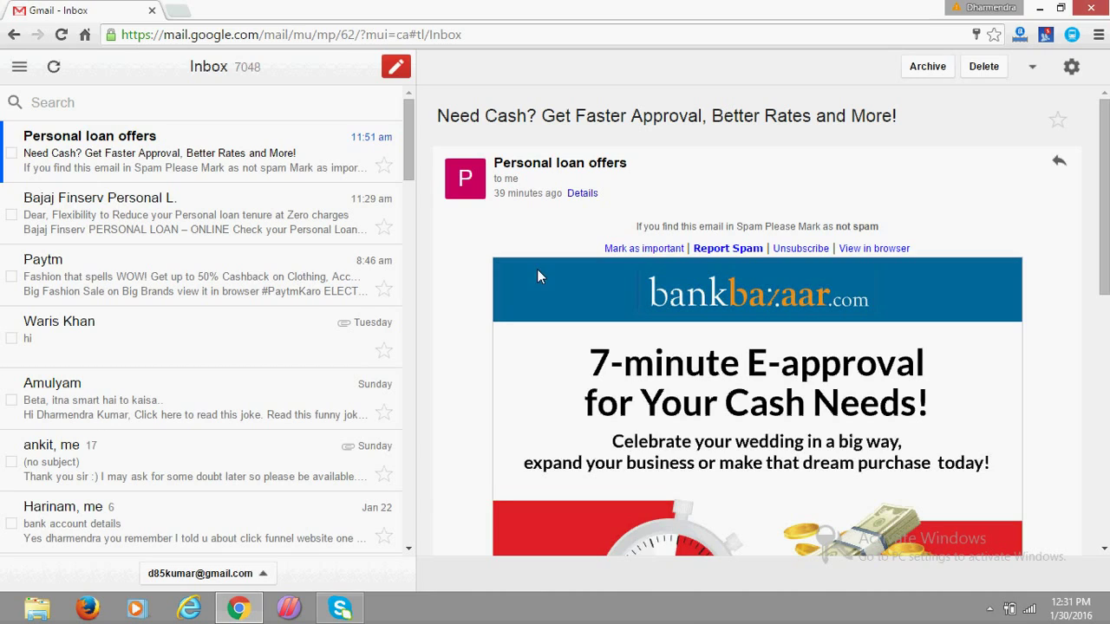
Disconnect the filrtrtz Wi-Fi network from the tray and open a new Chrome tab.
{"action": "left_click", "coordinate": [1032, 611]}
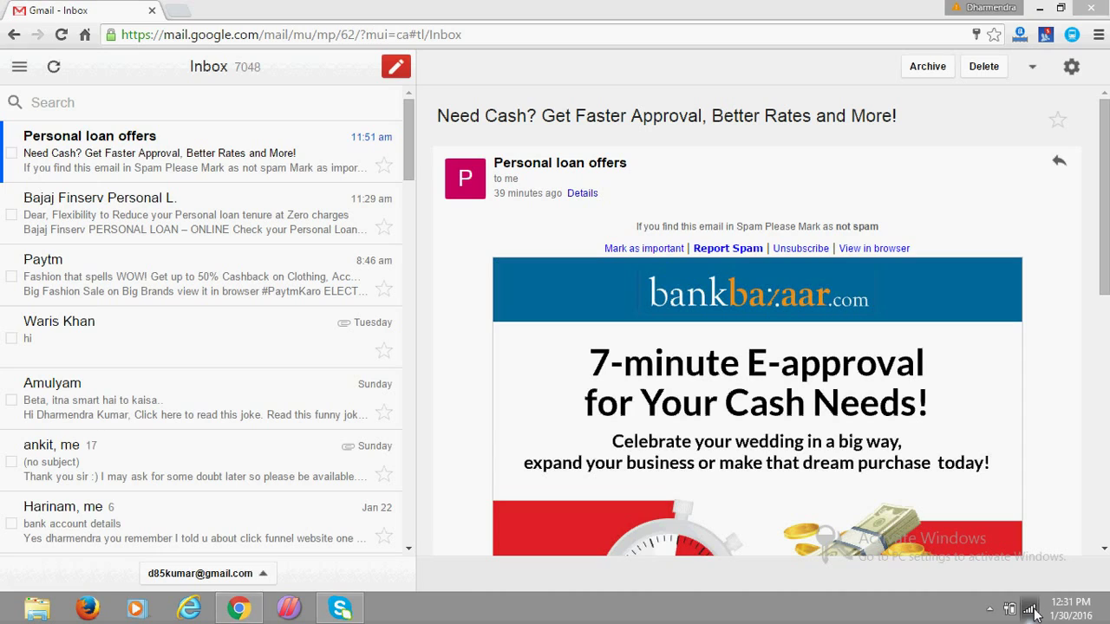
{"action": "left_click", "coordinate": [962, 436]}
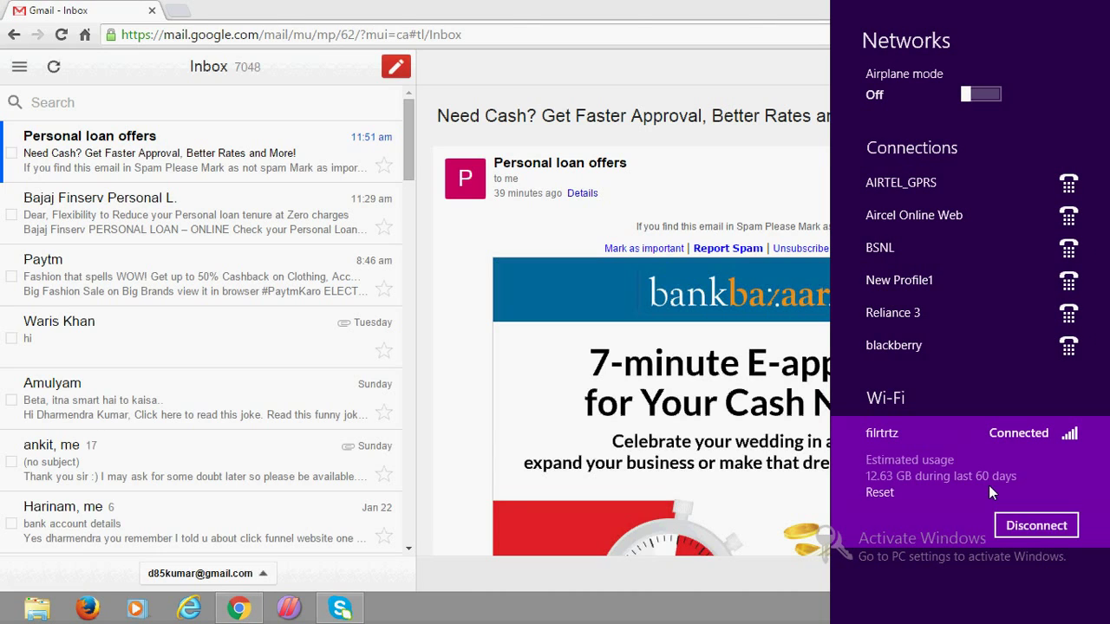
{"action": "left_click", "coordinate": [1028, 525]}
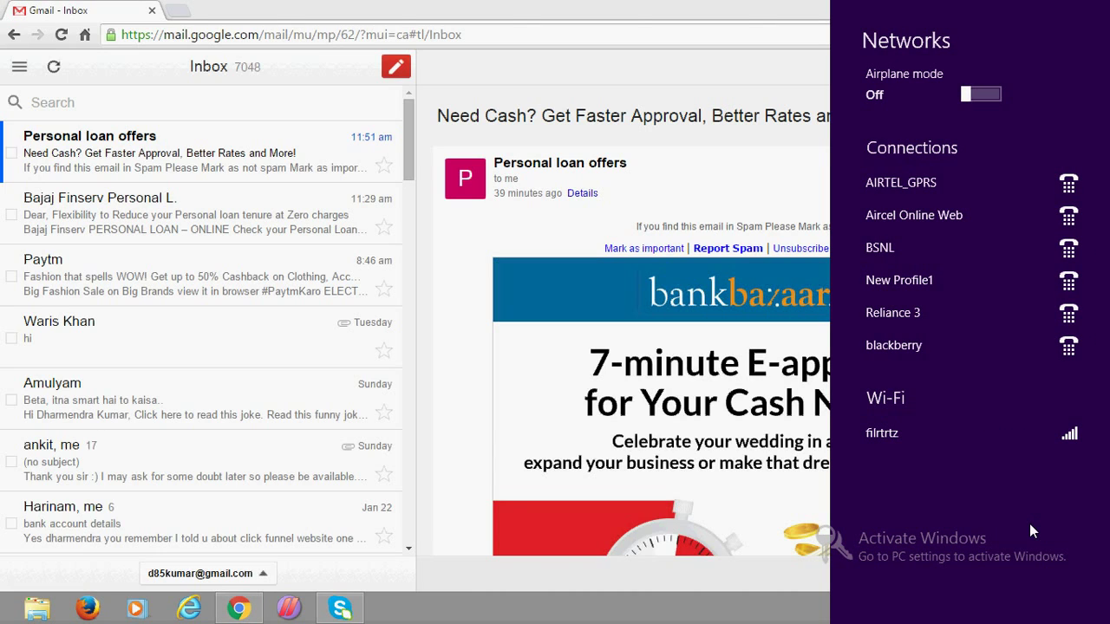
{"action": "left_click", "coordinate": [175, 14]}
{"action": "left_click", "coordinate": [178, 12]}
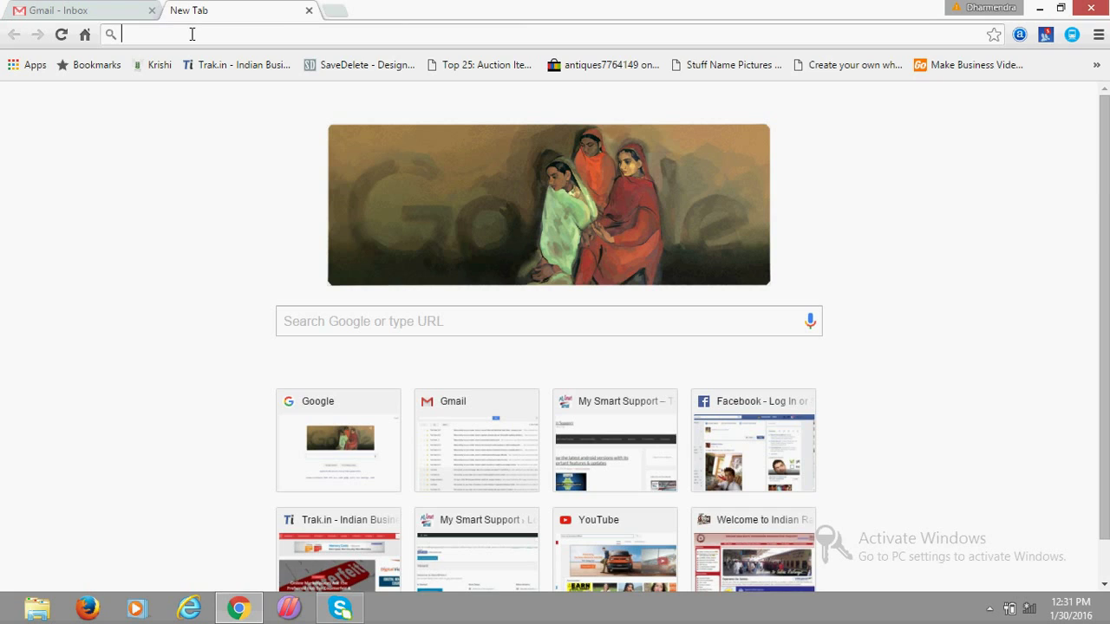
Show facebook.com failing to load offline, then return to the Gmail tab.
{"action": "type", "text": "f"}
{"action": "left_click", "coordinate": [196, 74]}
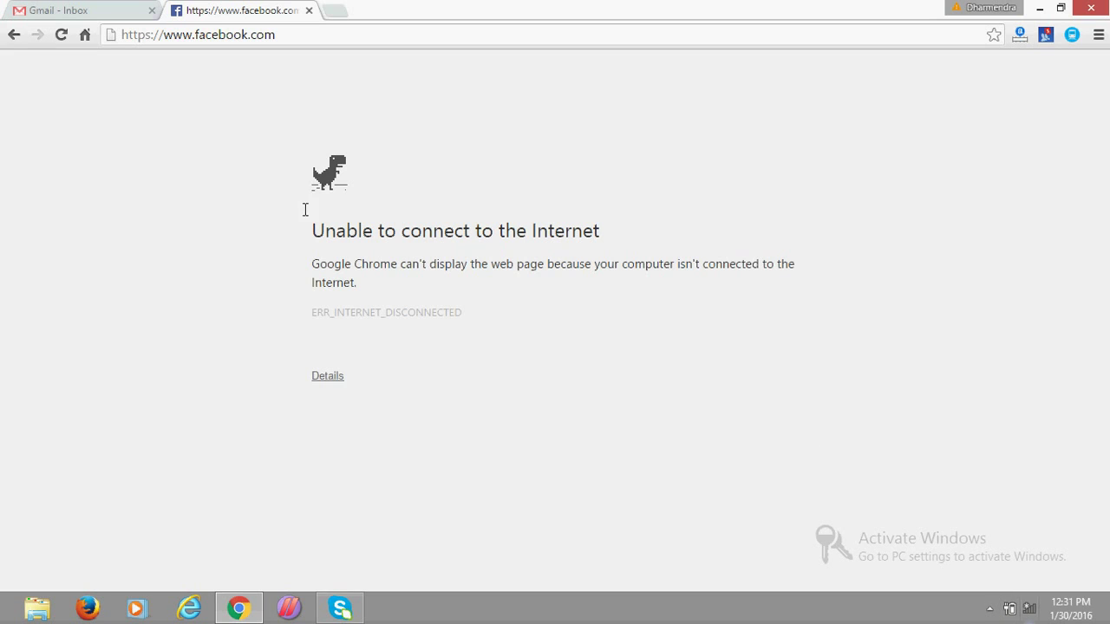
{"action": "left_click", "coordinate": [46, 7]}
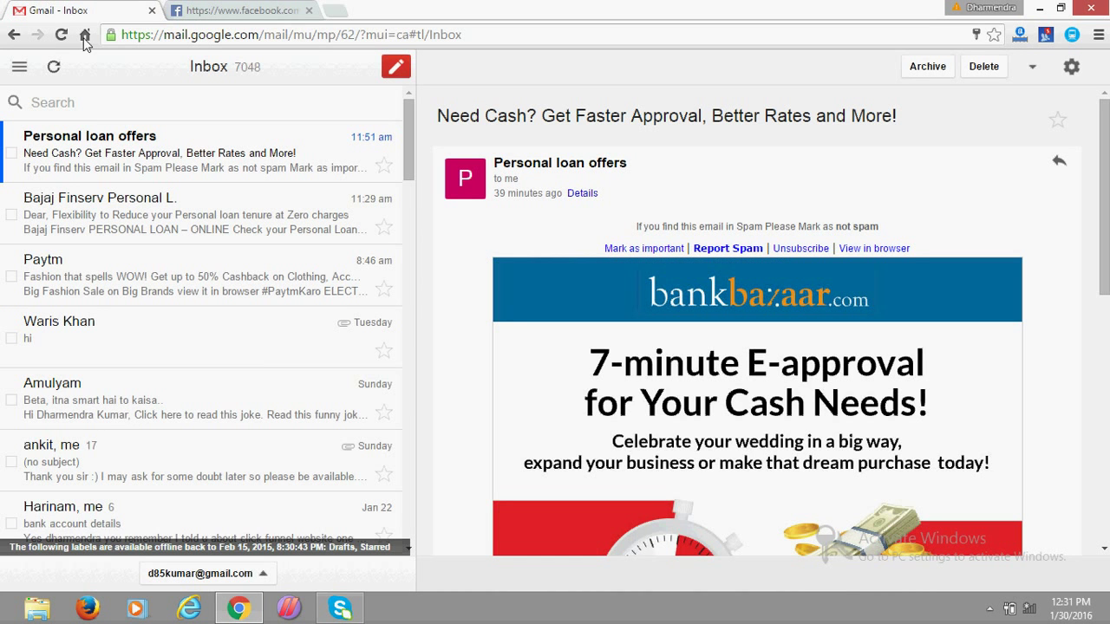
Open the Bajaj Finserv, Personal loan offers, Paytm and Amulyam emails while offline.
{"action": "left_click", "coordinate": [113, 219]}
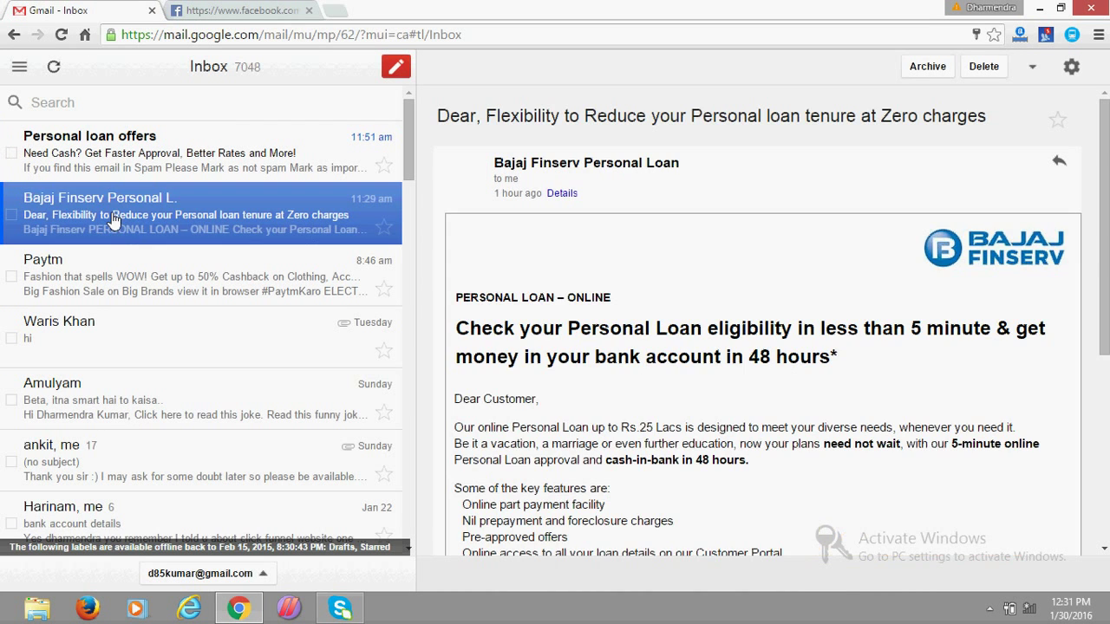
{"action": "left_click", "coordinate": [107, 163]}
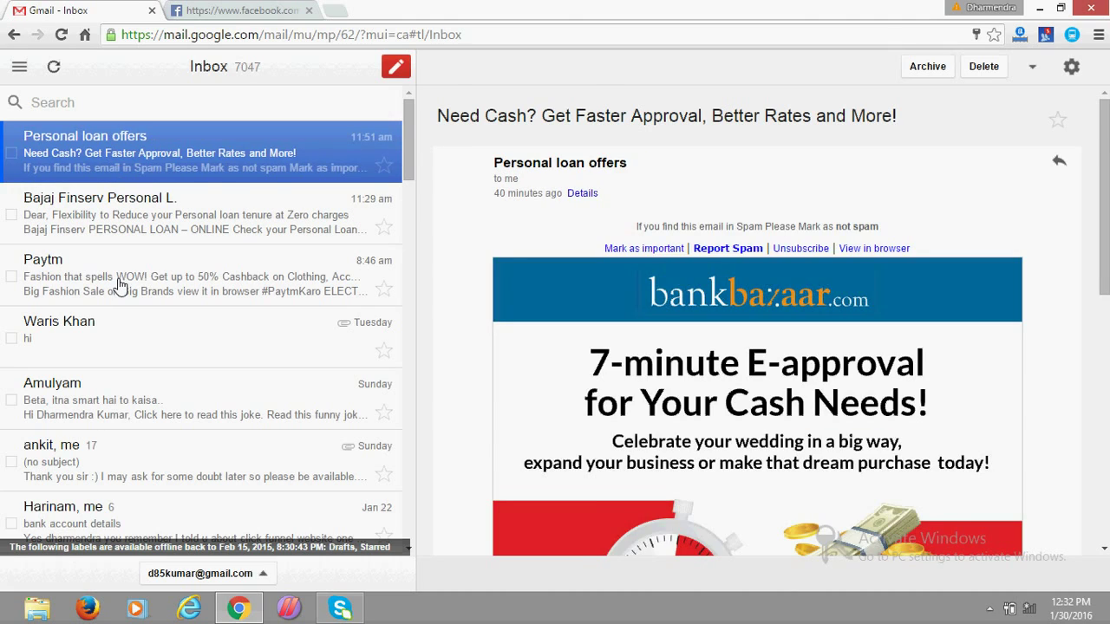
{"action": "left_click", "coordinate": [122, 287]}
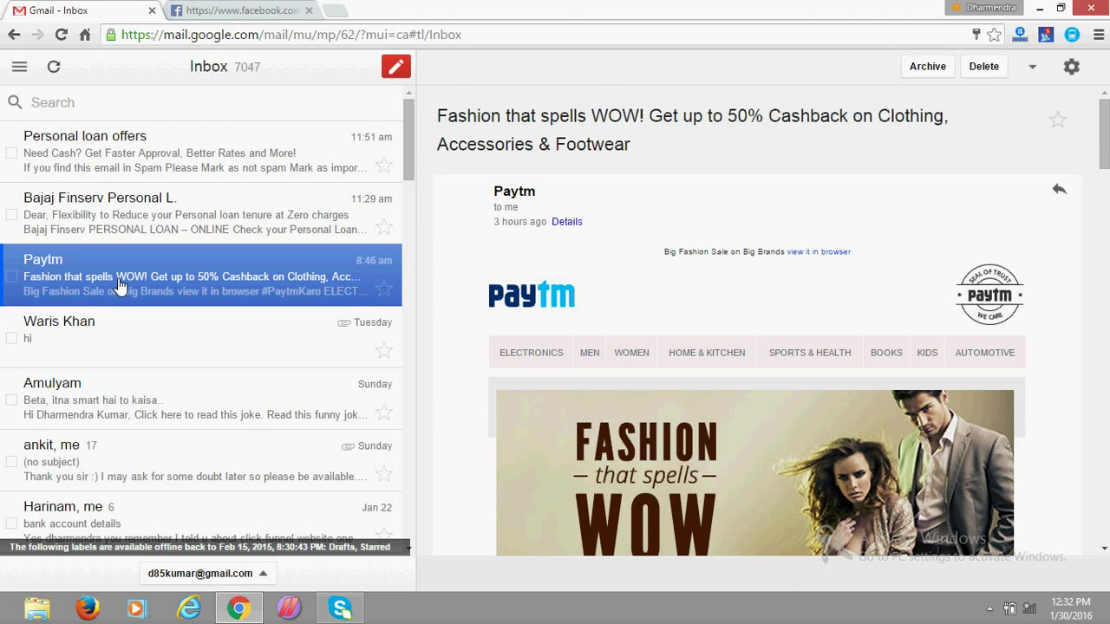
{"action": "left_click", "coordinate": [79, 403]}
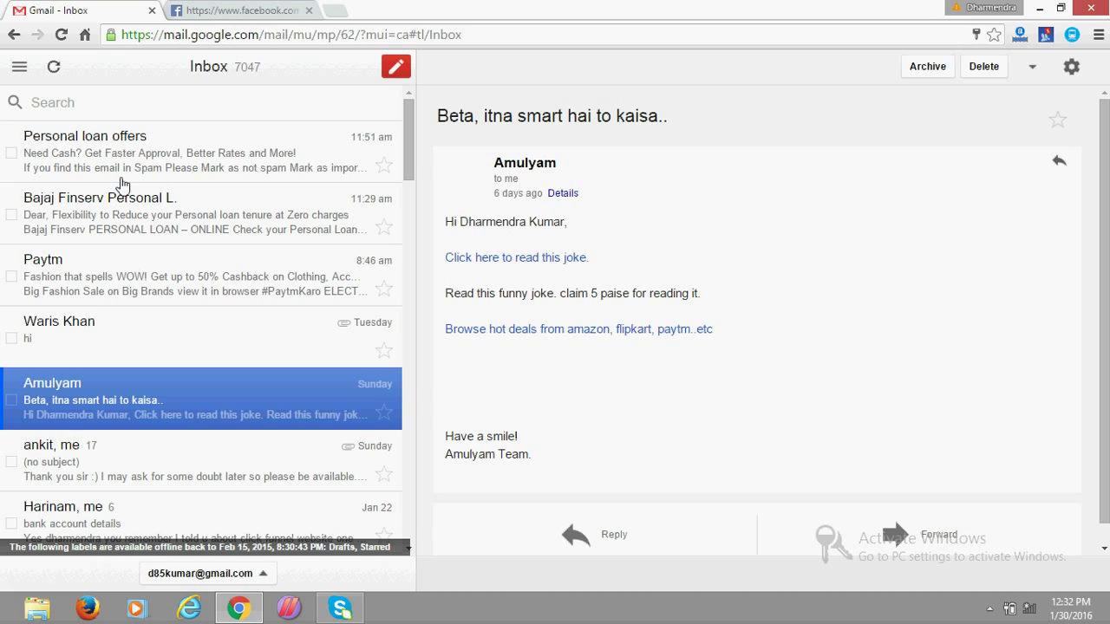
Start a new email addressed to the suggested contact.
{"action": "left_click", "coordinate": [396, 70]}
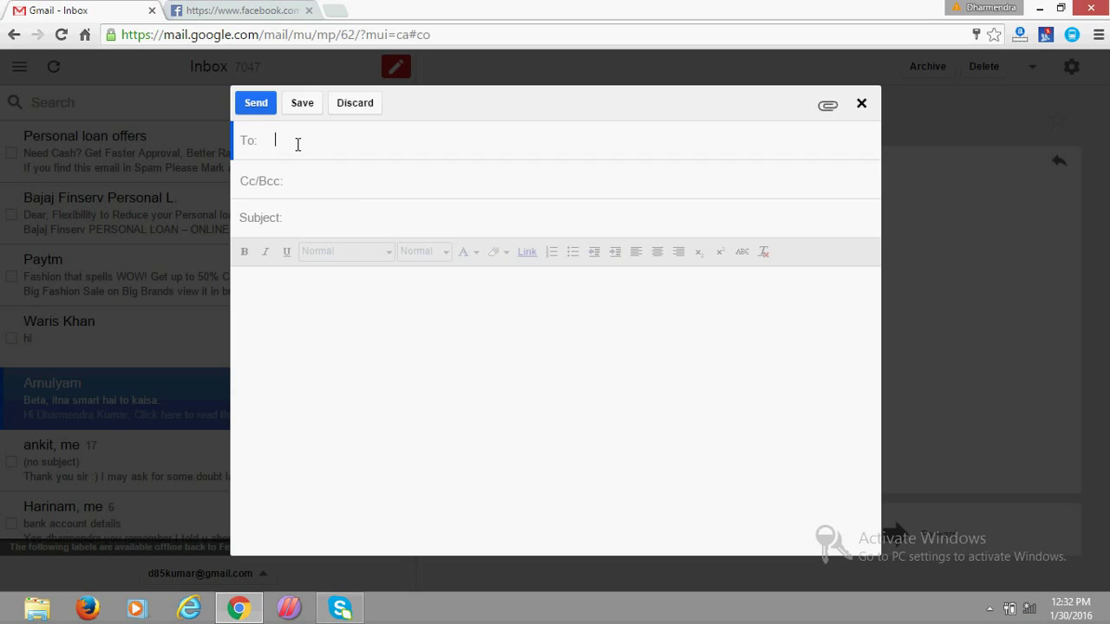
{"action": "type", "text": "a"}
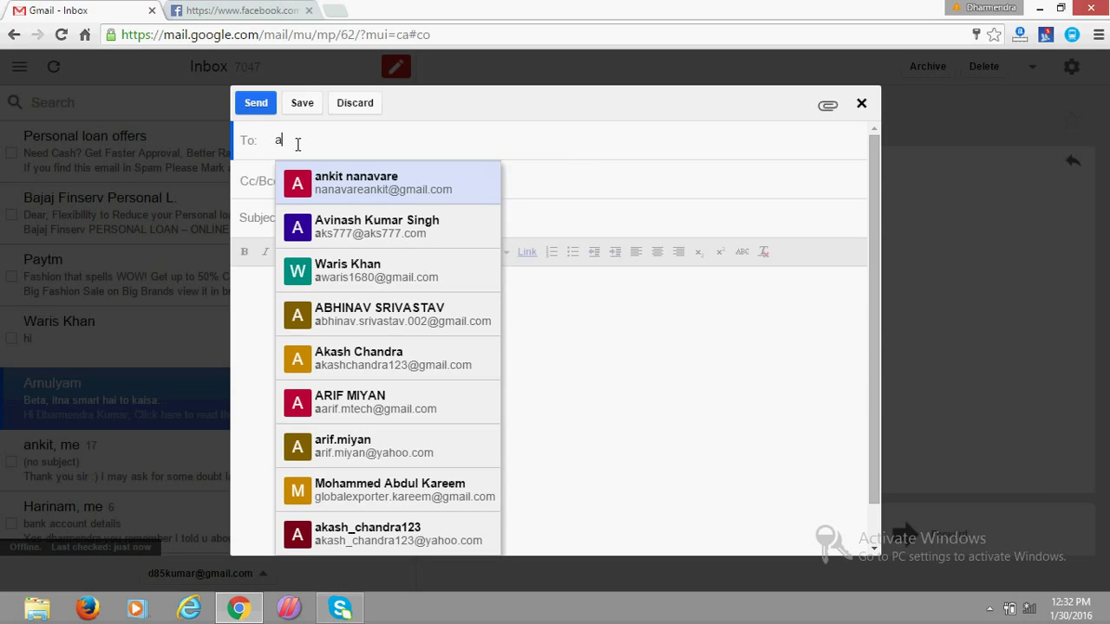
{"action": "left_click", "coordinate": [338, 230]}
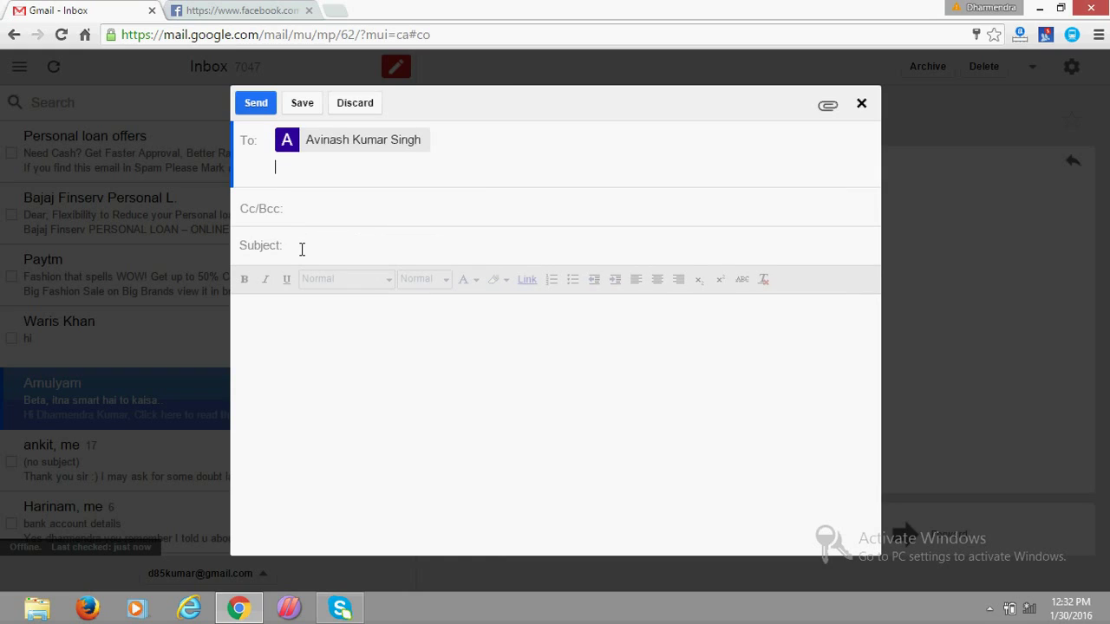
Give it subject 'test email' and body 'Hi i am not connected to internet', then send.
{"action": "left_click", "coordinate": [302, 249]}
{"action": "type", "text": "tes"}
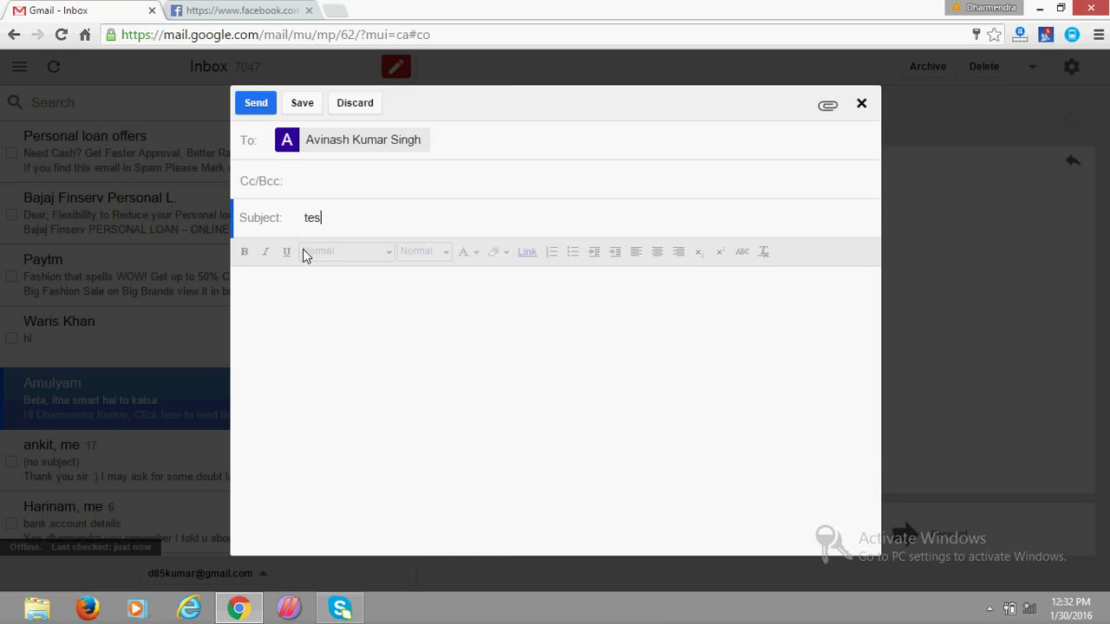
{"action": "type", "text": "t email"}
{"action": "left_click", "coordinate": [326, 303]}
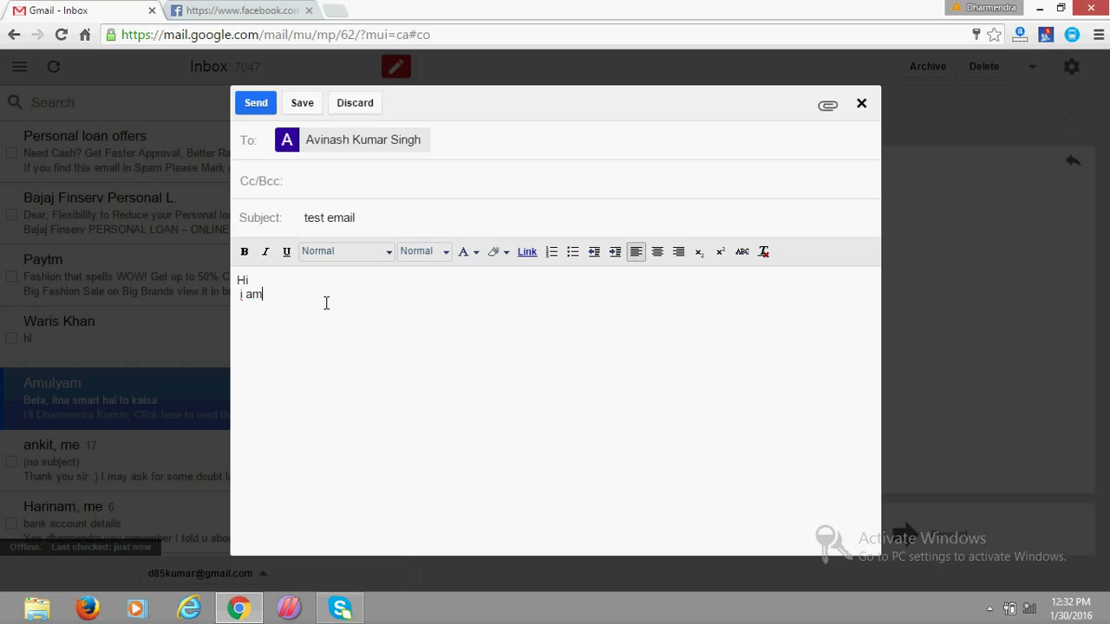
{"action": "type", "text": "Hi"}
{"action": "key", "text": "Return"}
{"action": "type", "text": "i am not connected to internet"}
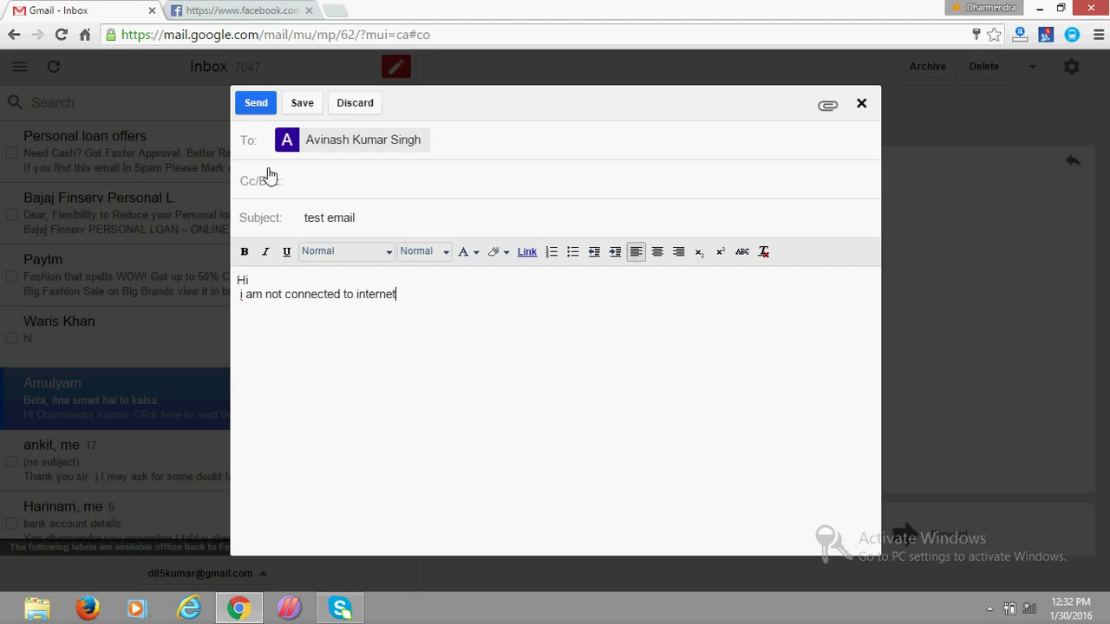
{"action": "left_click", "coordinate": [256, 103]}
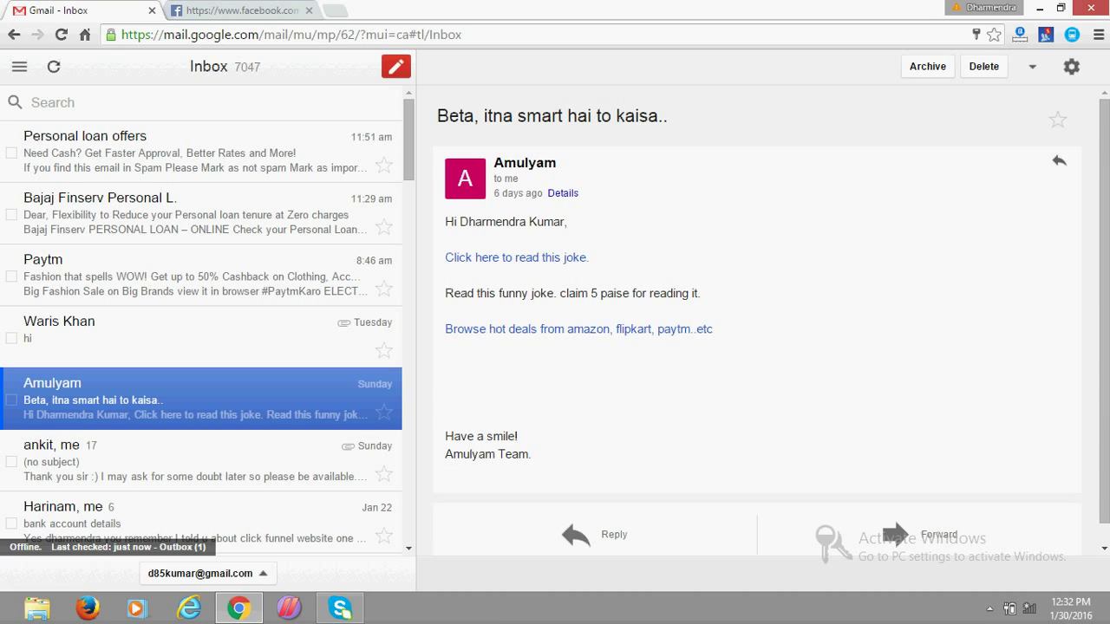
Check the network flyout, then reply 'its waste' to the Amulyam joke email and send it.
{"action": "left_click", "coordinate": [1030, 610]}
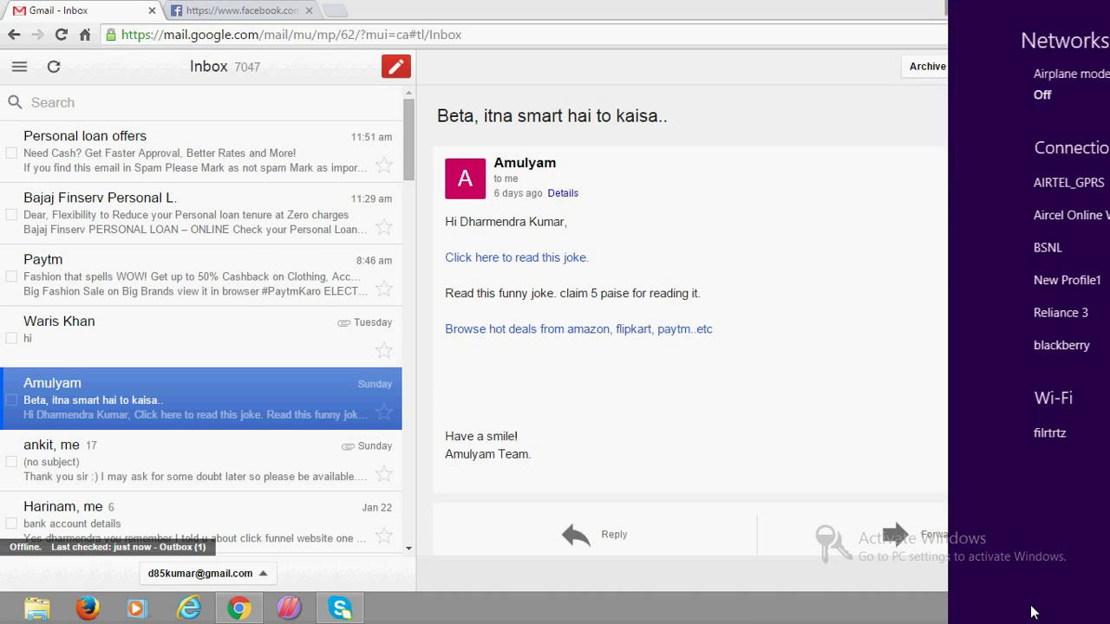
{"action": "left_click", "coordinate": [649, 451]}
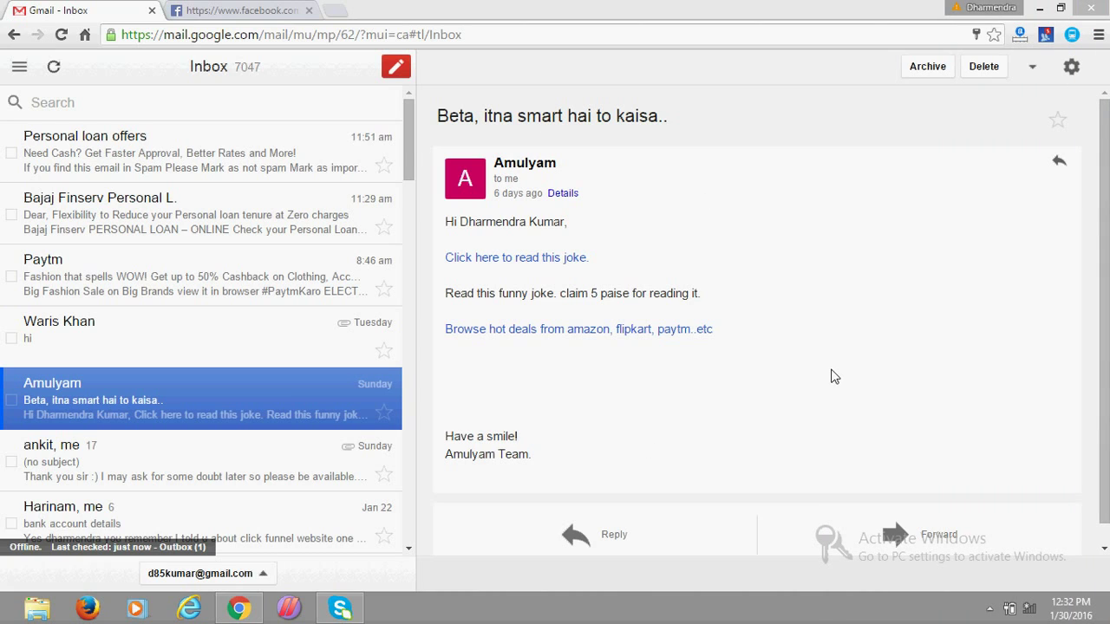
{"action": "left_click", "coordinate": [607, 536]}
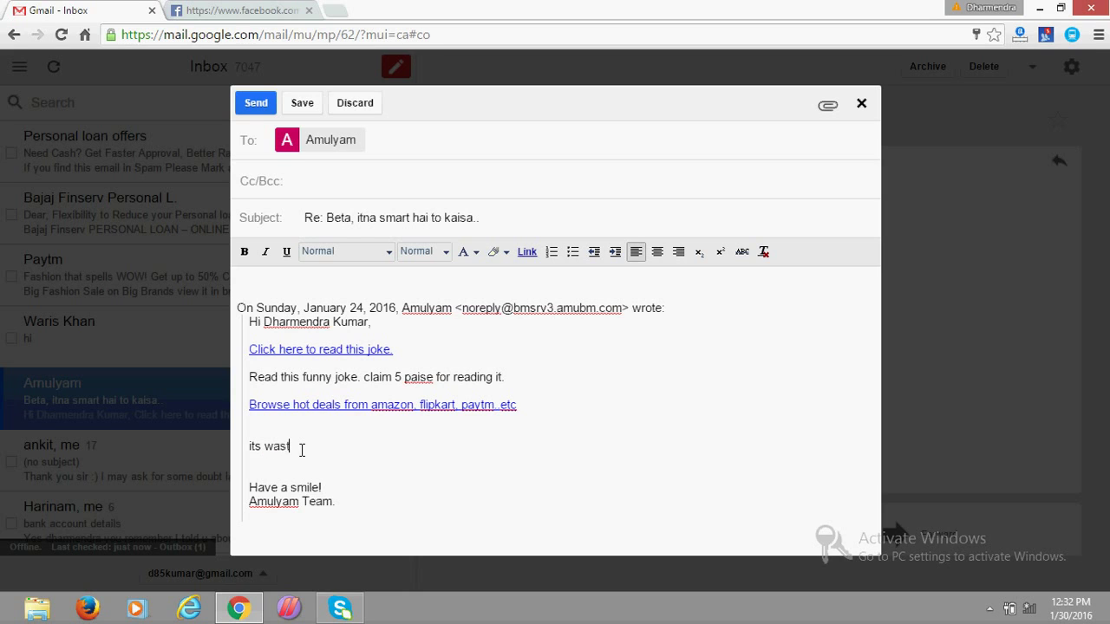
{"action": "left_click", "coordinate": [252, 105]}
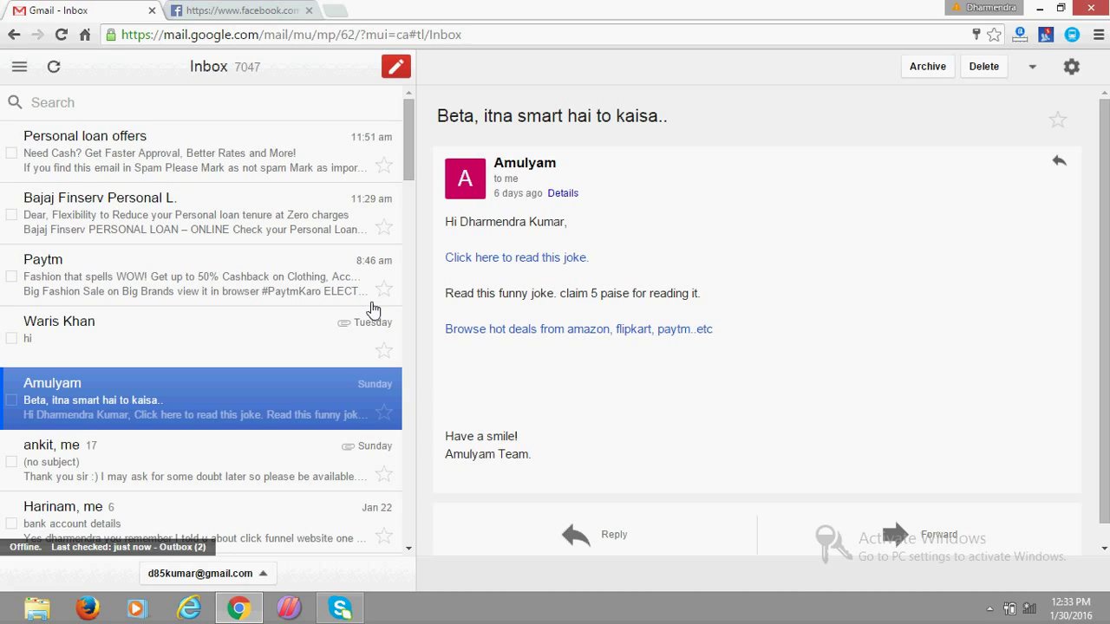
Open the Gmail Offline Outbox from the labels menu to see the 2 queued messages.
{"action": "left_click", "coordinate": [18, 69]}
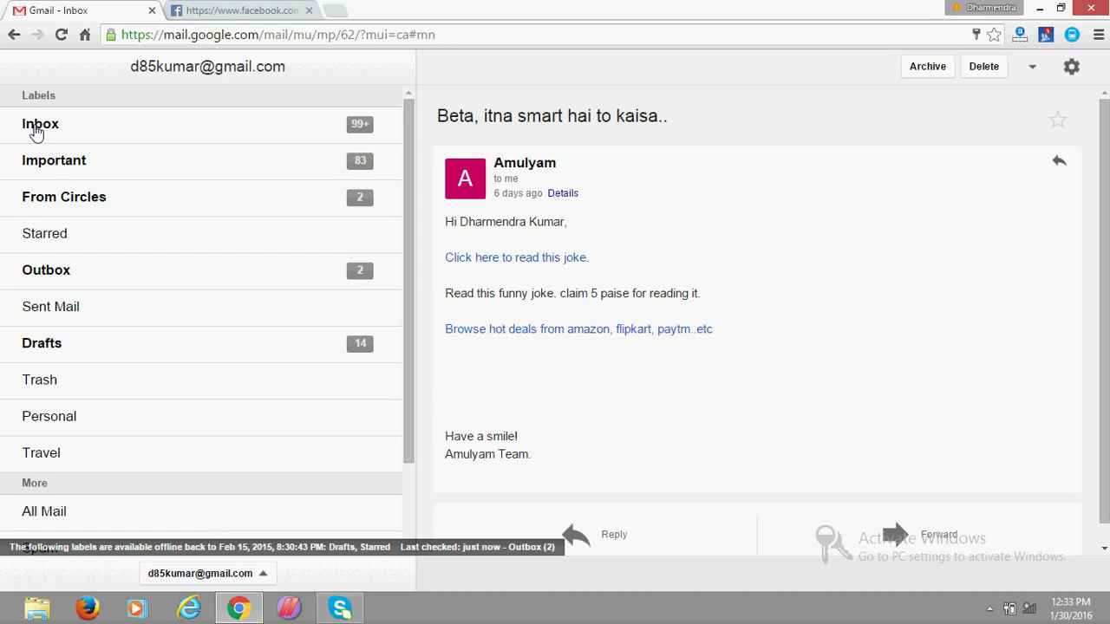
{"action": "left_click", "coordinate": [43, 270]}
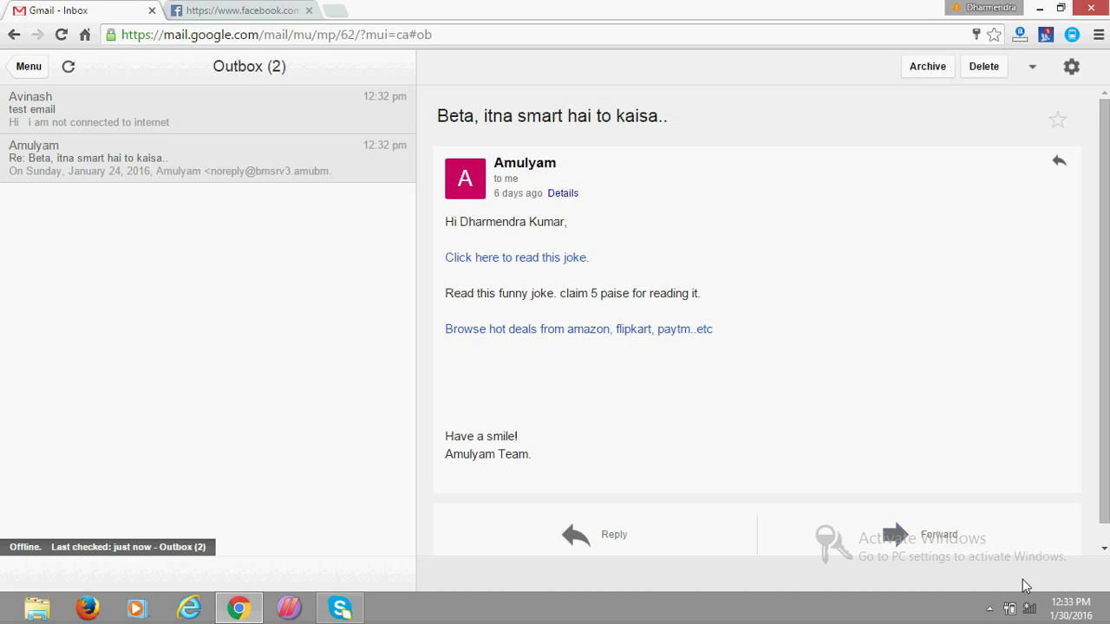
Reconnect to the filrtrtz Wi-Fi network with Connect automatically enabled.
{"action": "left_click", "coordinate": [1029, 609]}
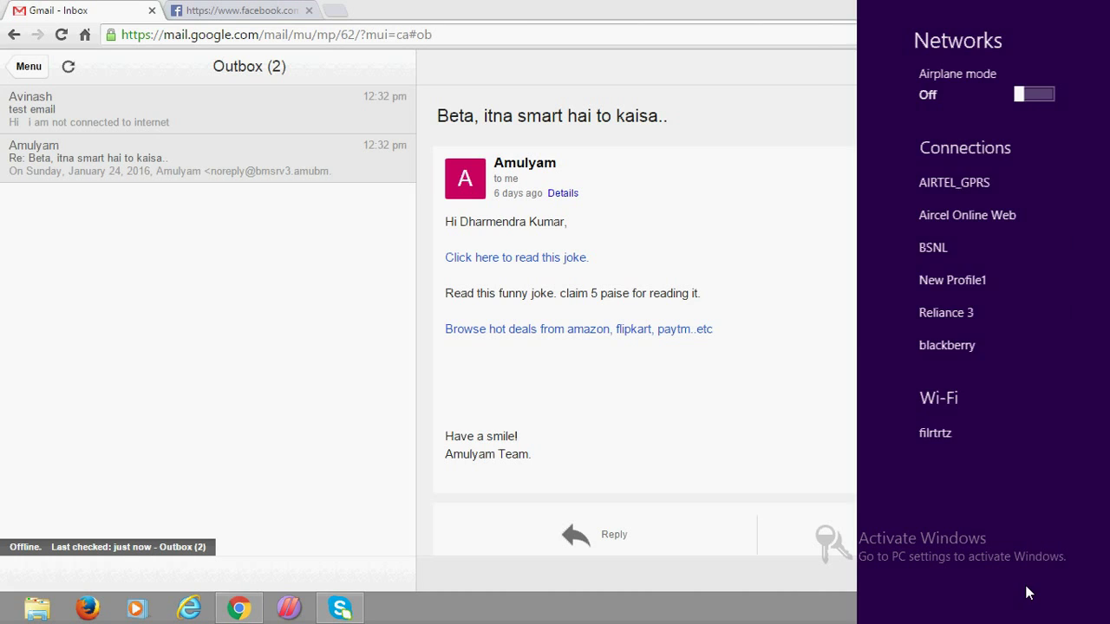
{"action": "left_click", "coordinate": [926, 436]}
{"action": "left_click", "coordinate": [936, 524]}
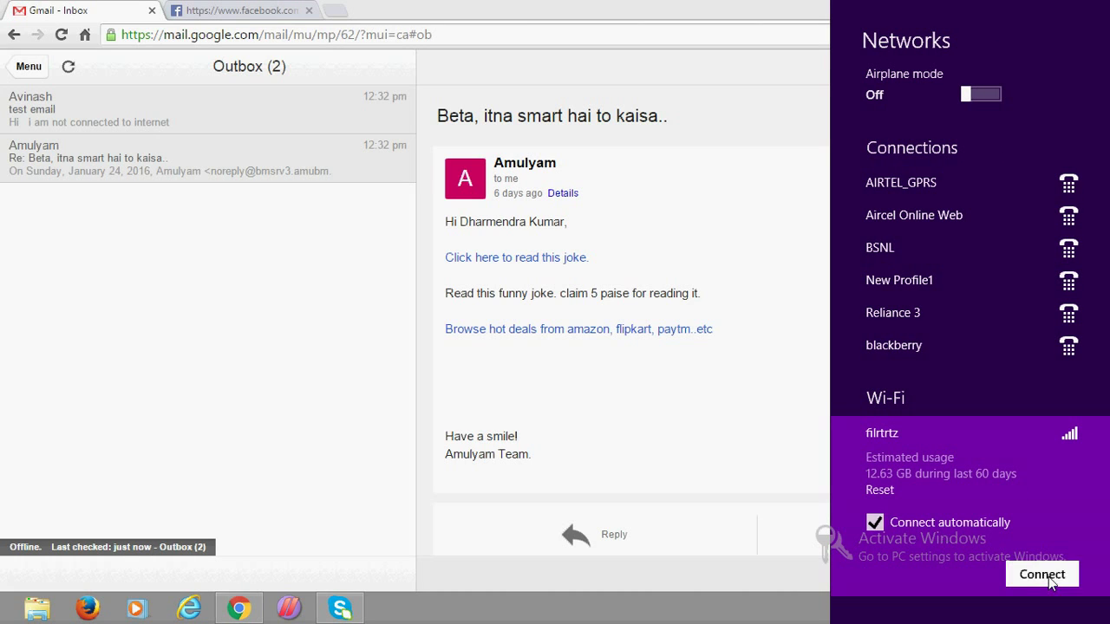
{"action": "left_click", "coordinate": [1051, 583]}
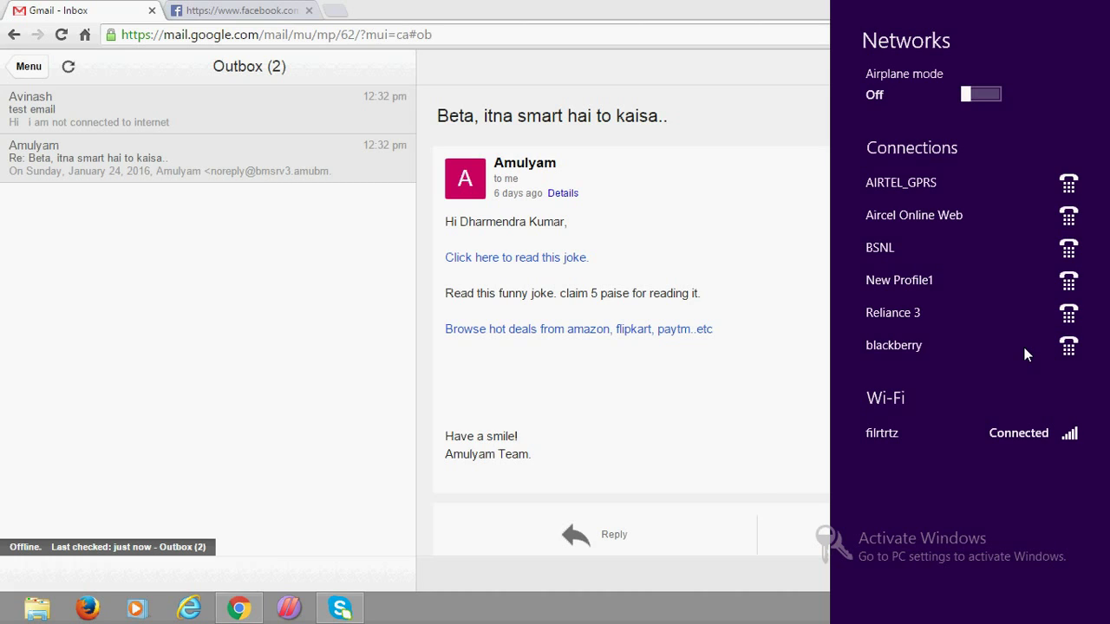
{"action": "left_click", "coordinate": [763, 498]}
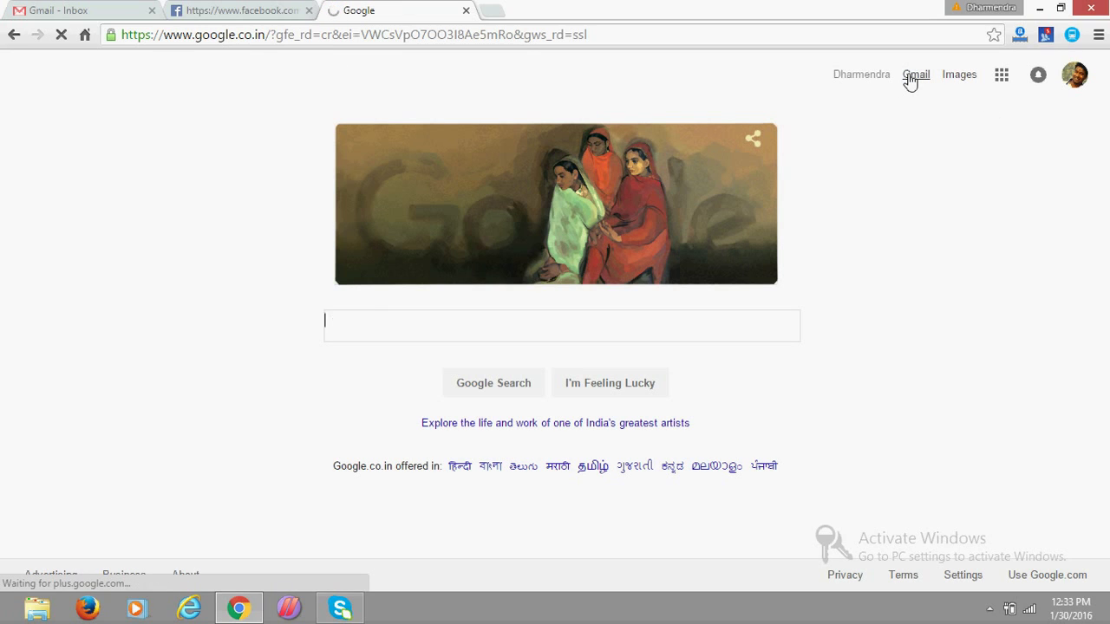
Open full Gmail from Google and compare its loading inbox with the offline Outbox emptying.
{"action": "left_click", "coordinate": [910, 80]}
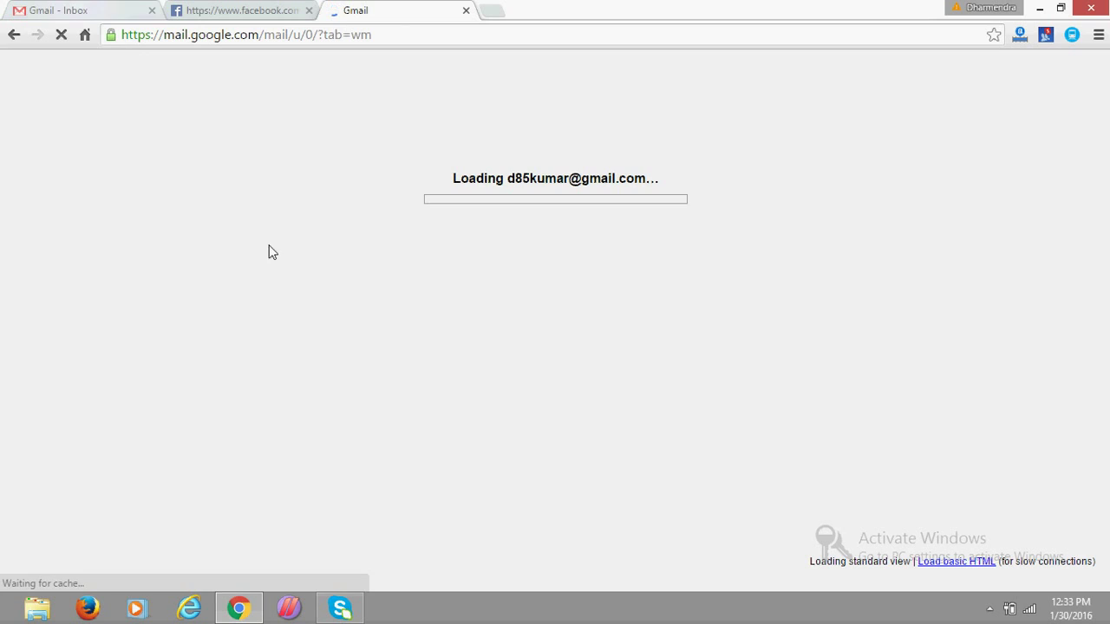
{"action": "left_click", "coordinate": [101, 9]}
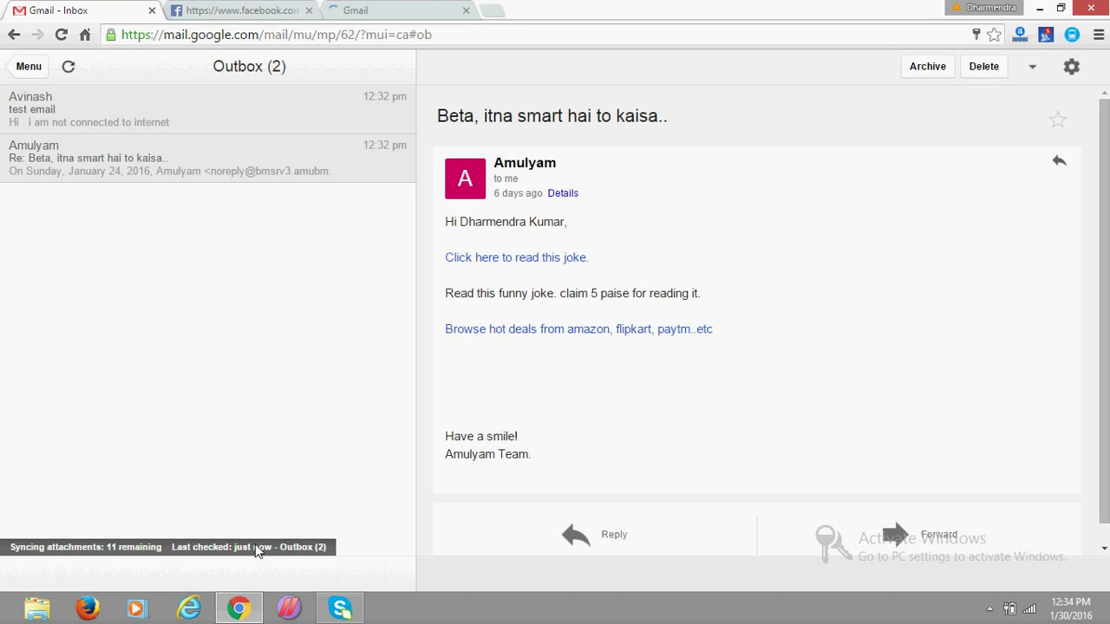
{"action": "left_click", "coordinate": [371, 11]}
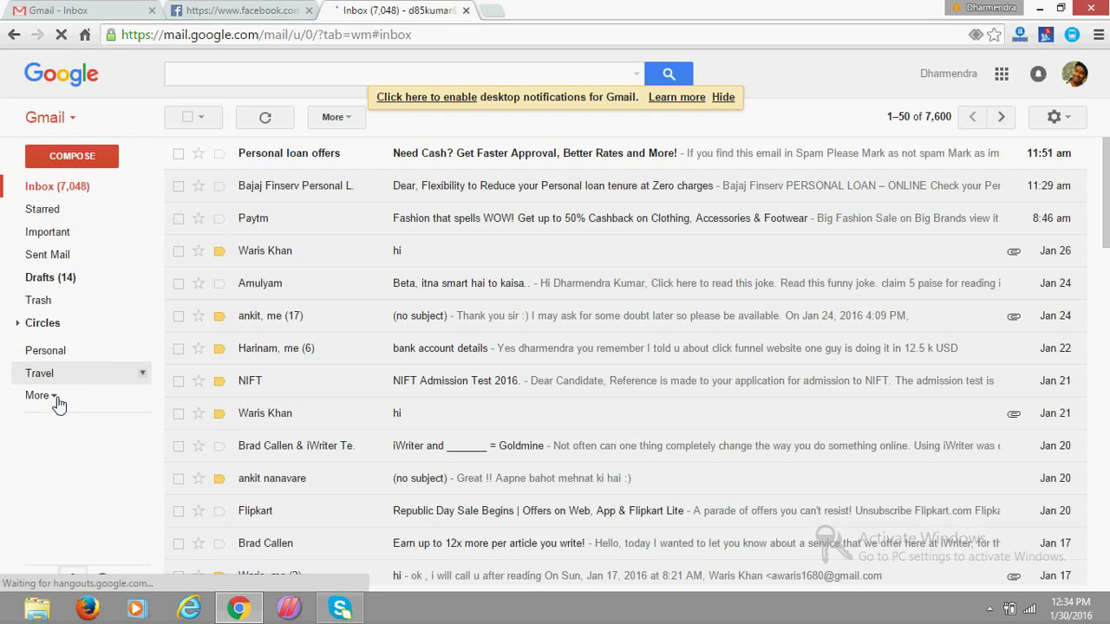
{"action": "left_click", "coordinate": [78, 8]}
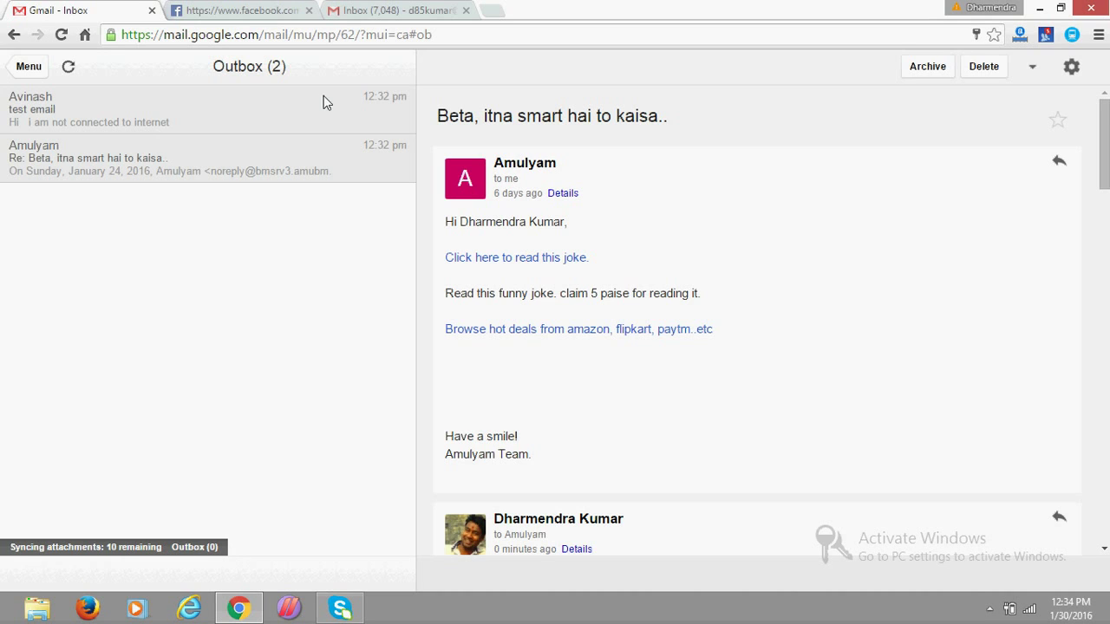
{"action": "left_click", "coordinate": [376, 8]}
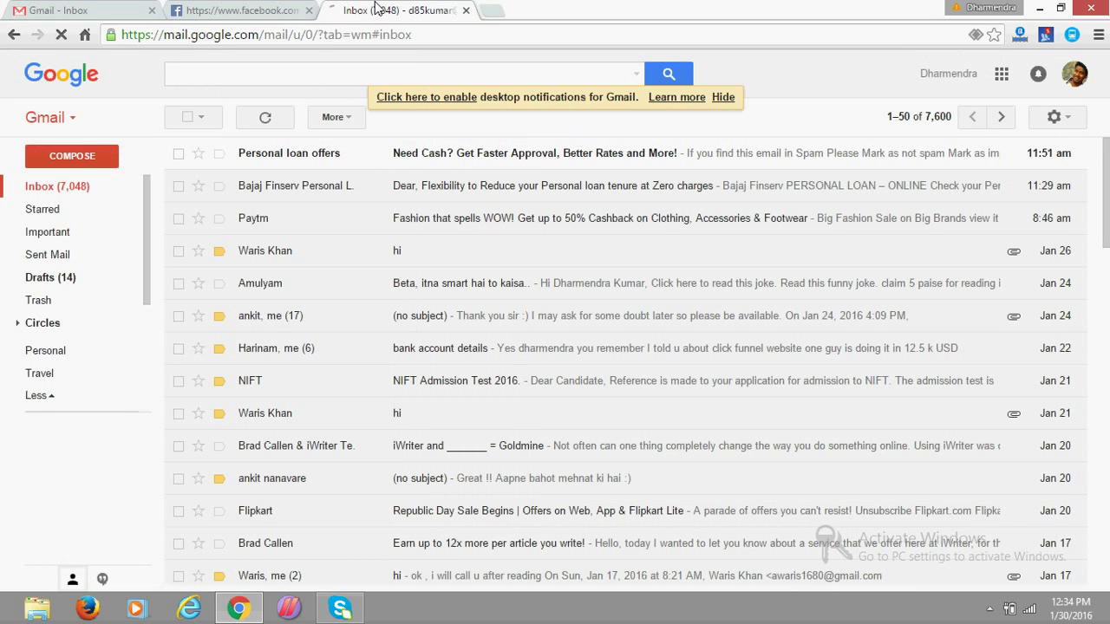
Check Sent Mail for 'test email' and the 'Beta, itna smart hai to kaisa..' reply.
{"action": "left_click", "coordinate": [49, 257]}
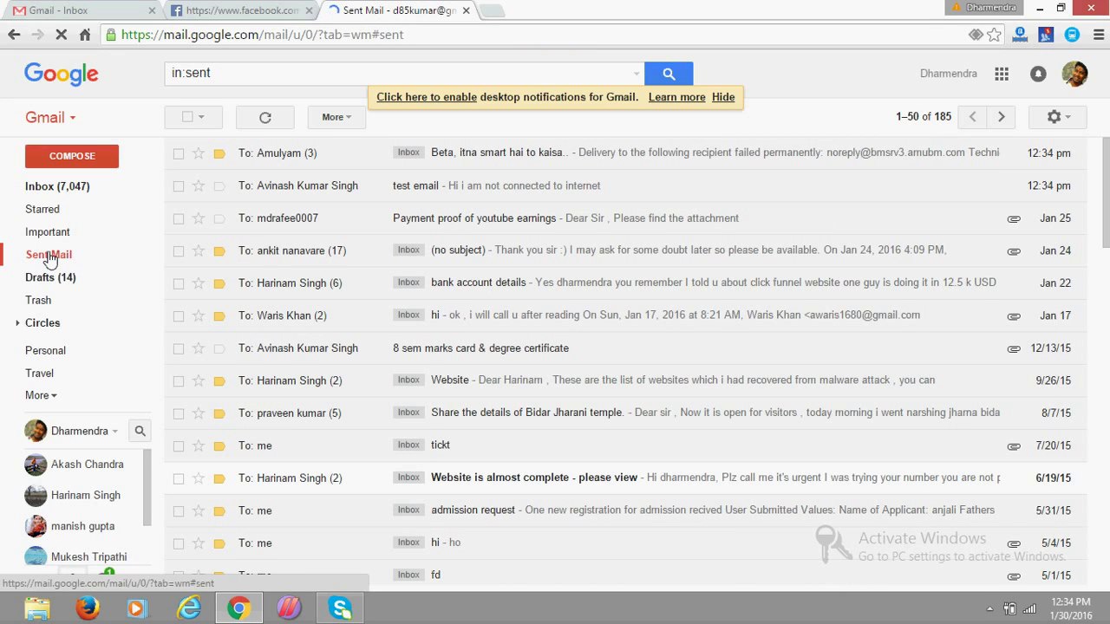
{"action": "left_click", "coordinate": [457, 189]}
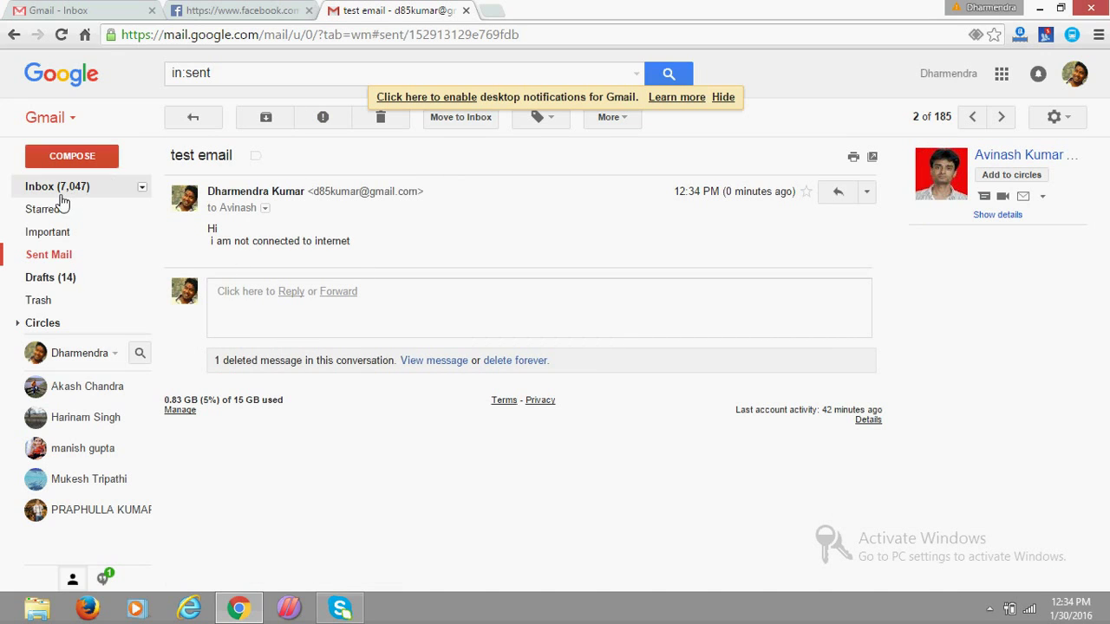
{"action": "left_click", "coordinate": [52, 258]}
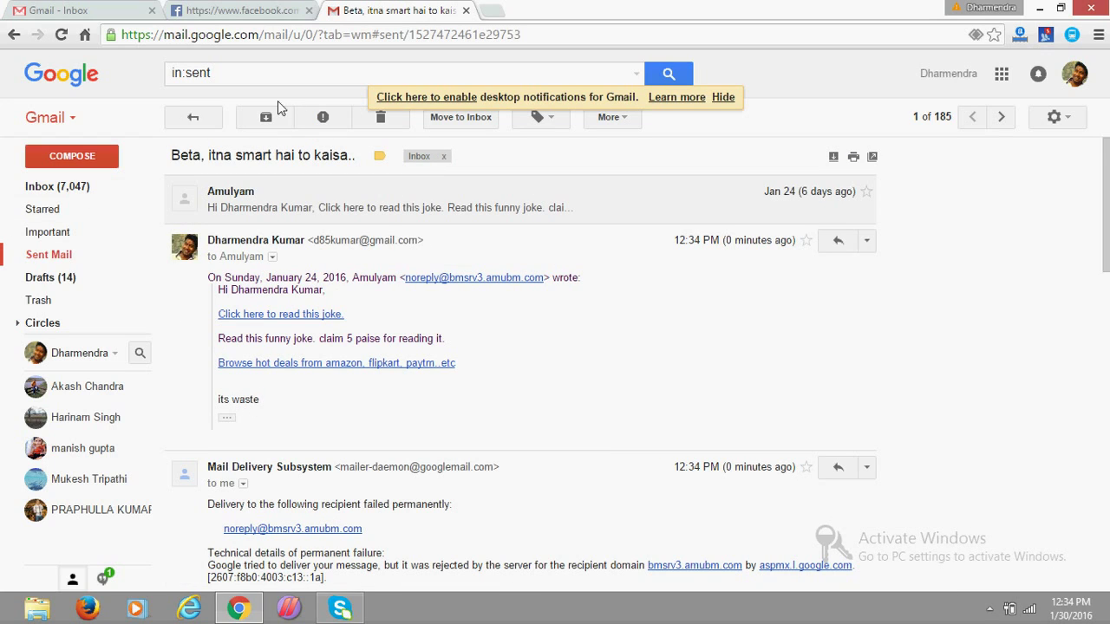
{"action": "left_click", "coordinate": [52, 255]}
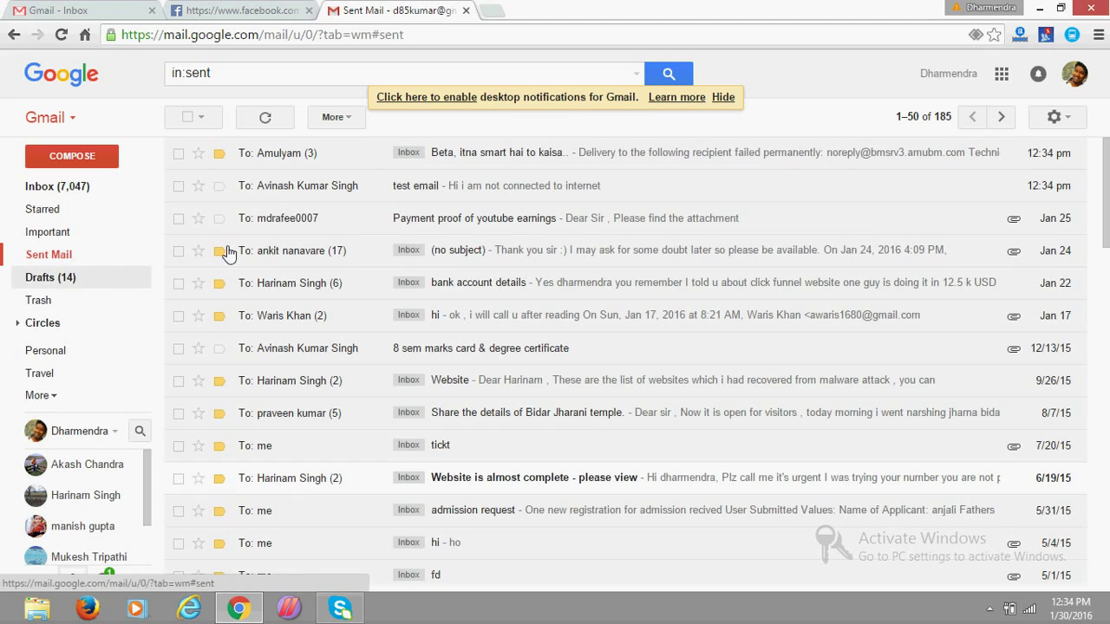
View Sent Mail in Gmail Offline, then return to the web Gmail Sent Mail tab.
{"action": "left_click", "coordinate": [60, 9]}
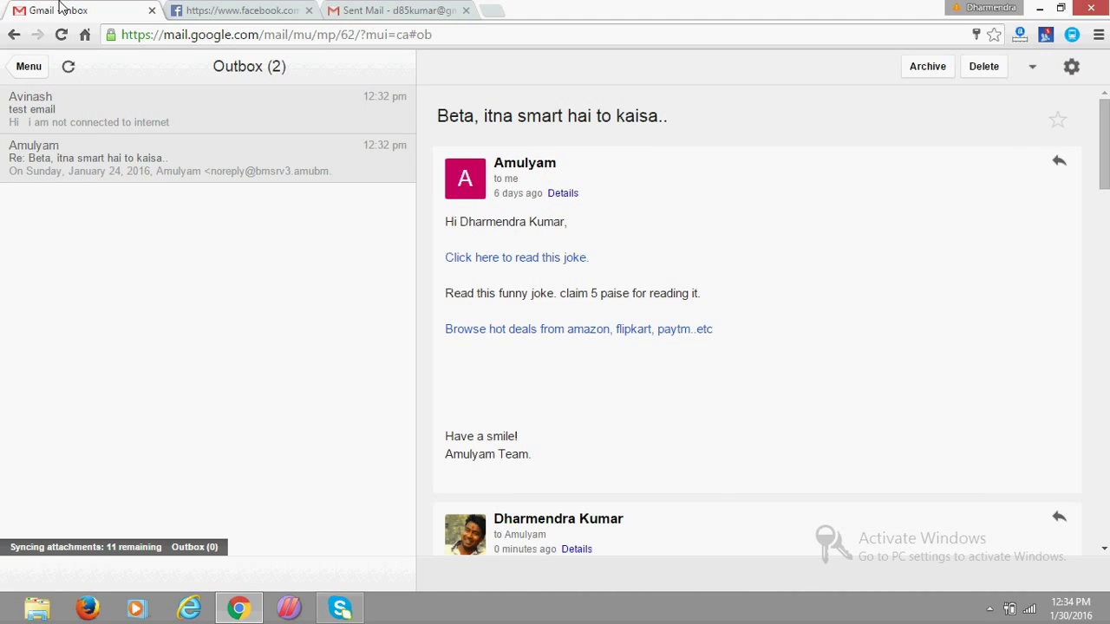
{"action": "left_click", "coordinate": [29, 67]}
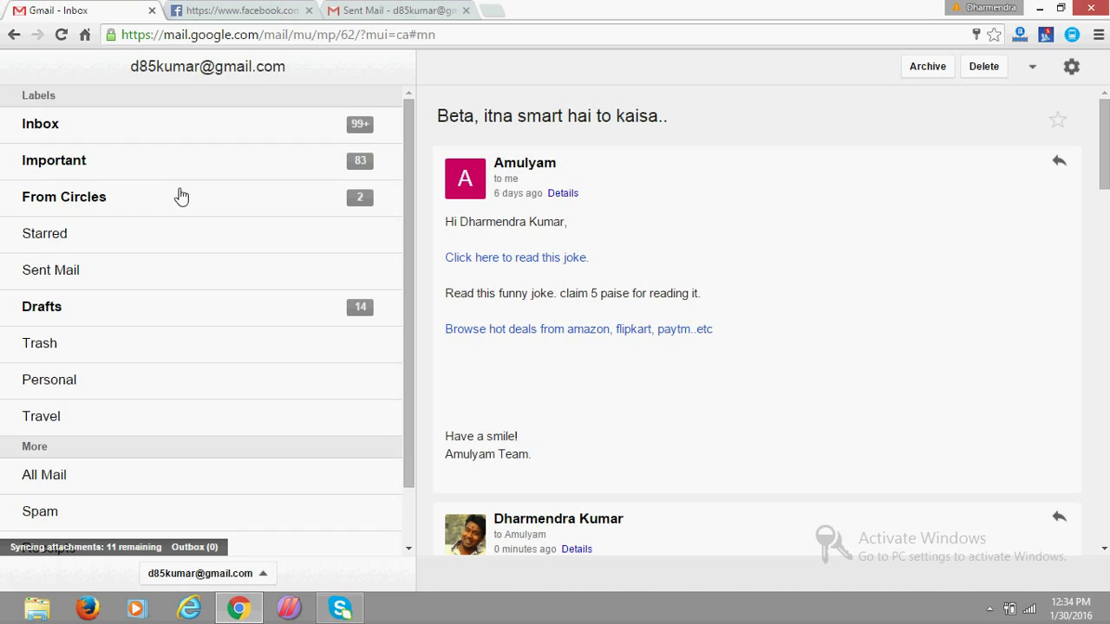
{"action": "scroll", "coordinate": [117, 295], "scroll_direction": "down", "scroll_amount": 1}
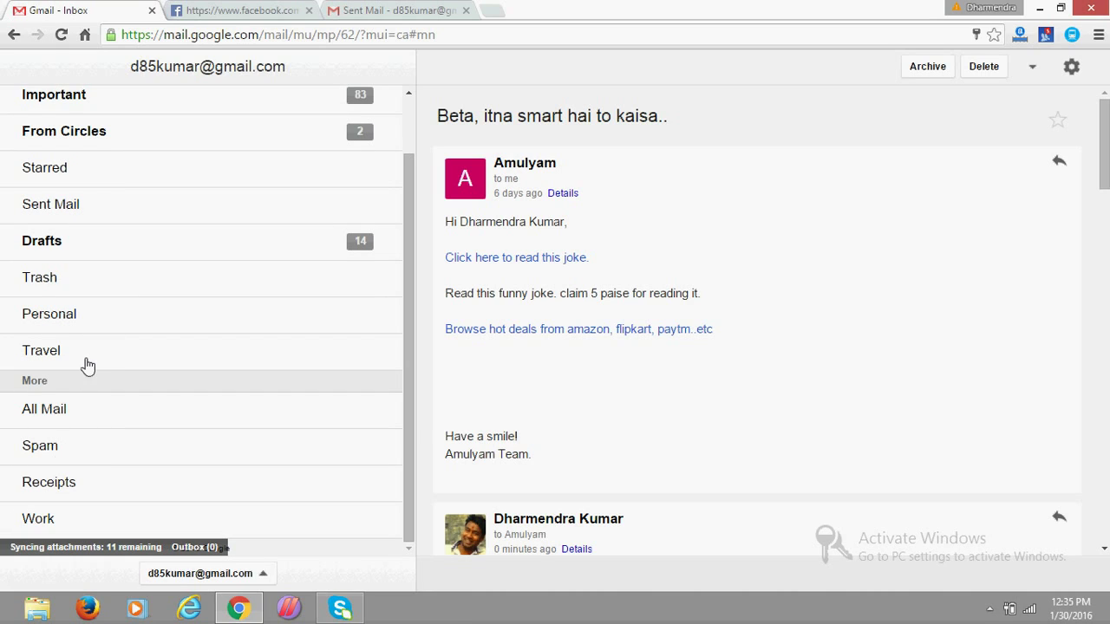
{"action": "scroll", "coordinate": [86, 355], "scroll_direction": "up", "scroll_amount": 1}
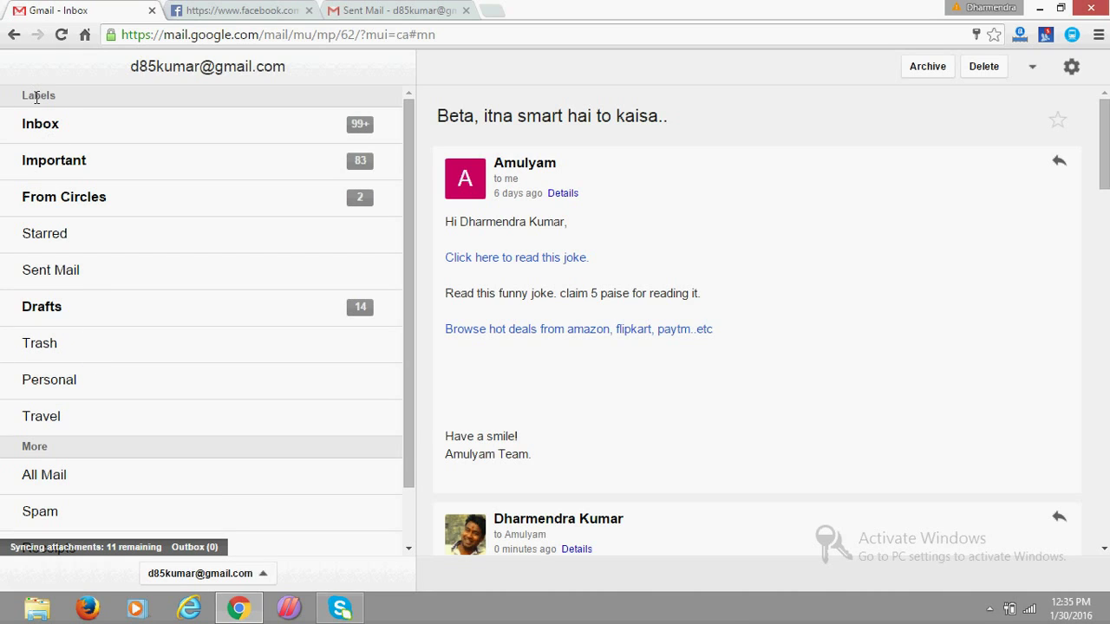
{"action": "left_click", "coordinate": [61, 282]}
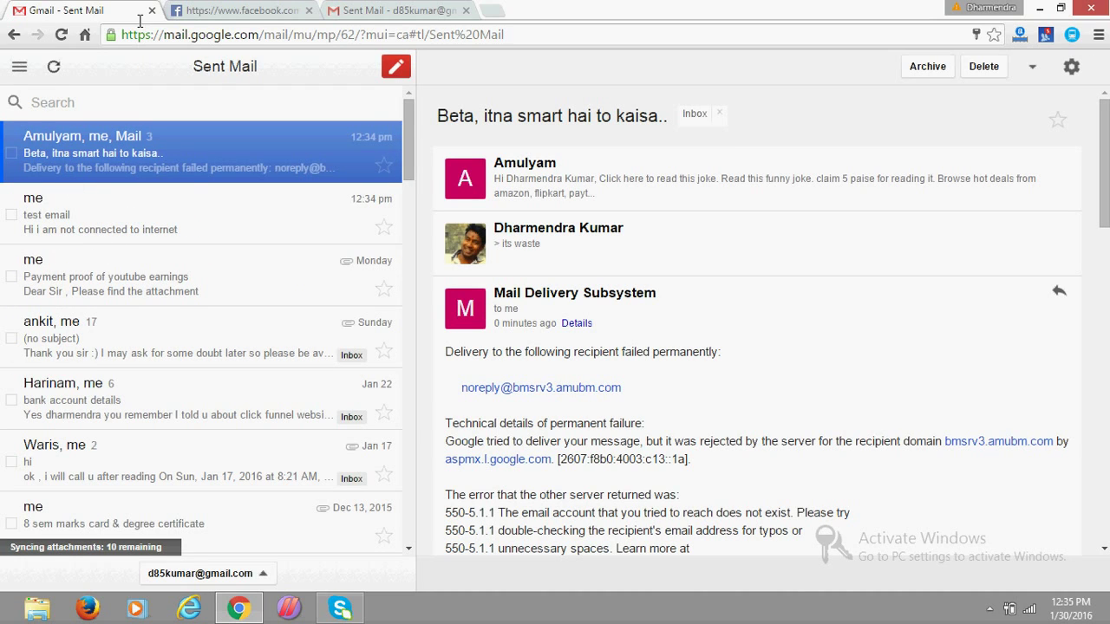
{"action": "left_click", "coordinate": [386, 9]}
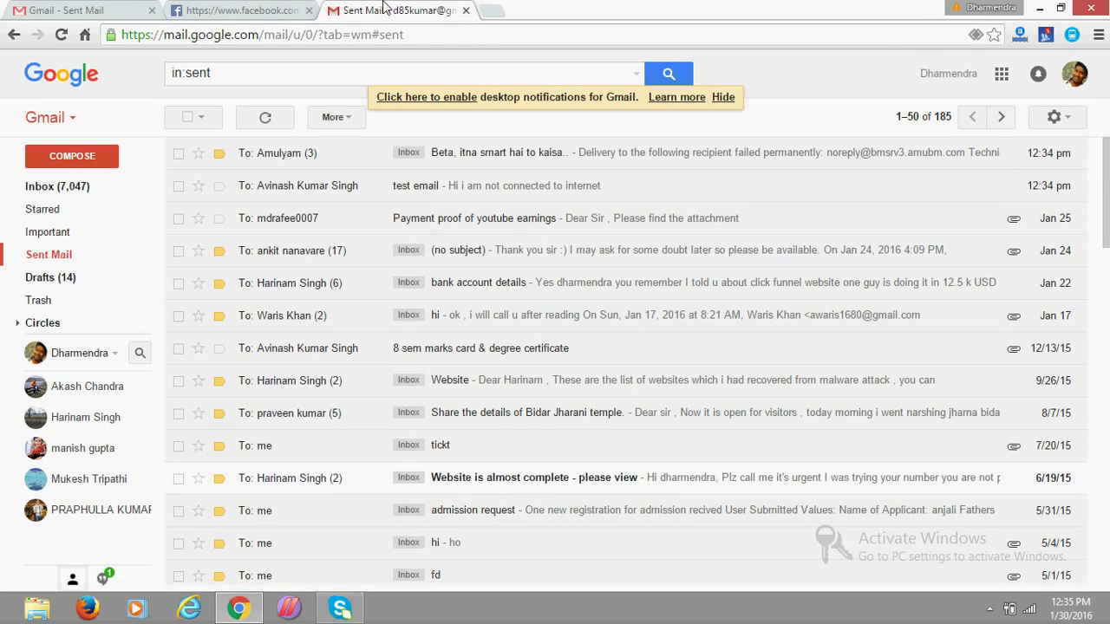